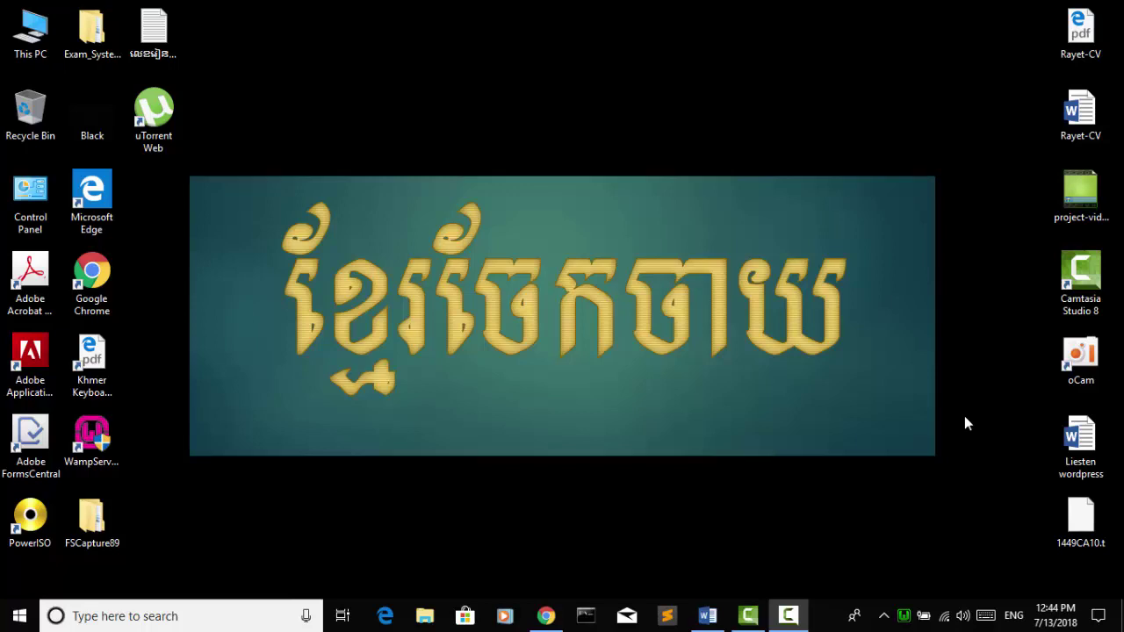
Step: Bring the 'Liesten wordpress' lesson outline document to the front from the taskbar
click(706, 615)
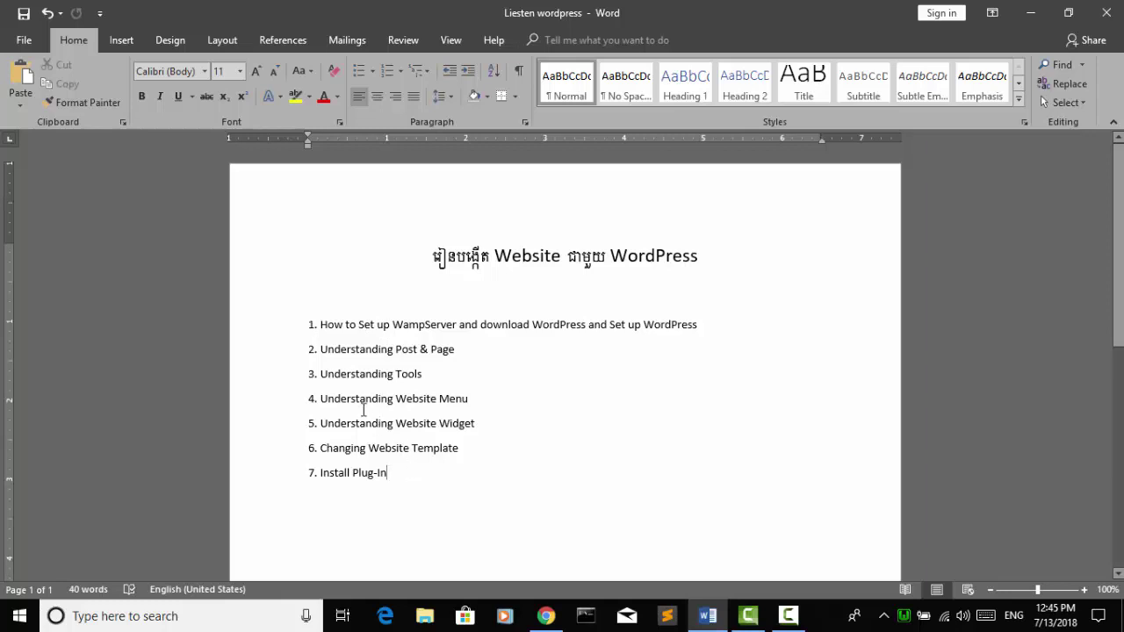
Step: Minimize the Word lesson outline to the desktop and refresh the desktop twice
click(319, 326)
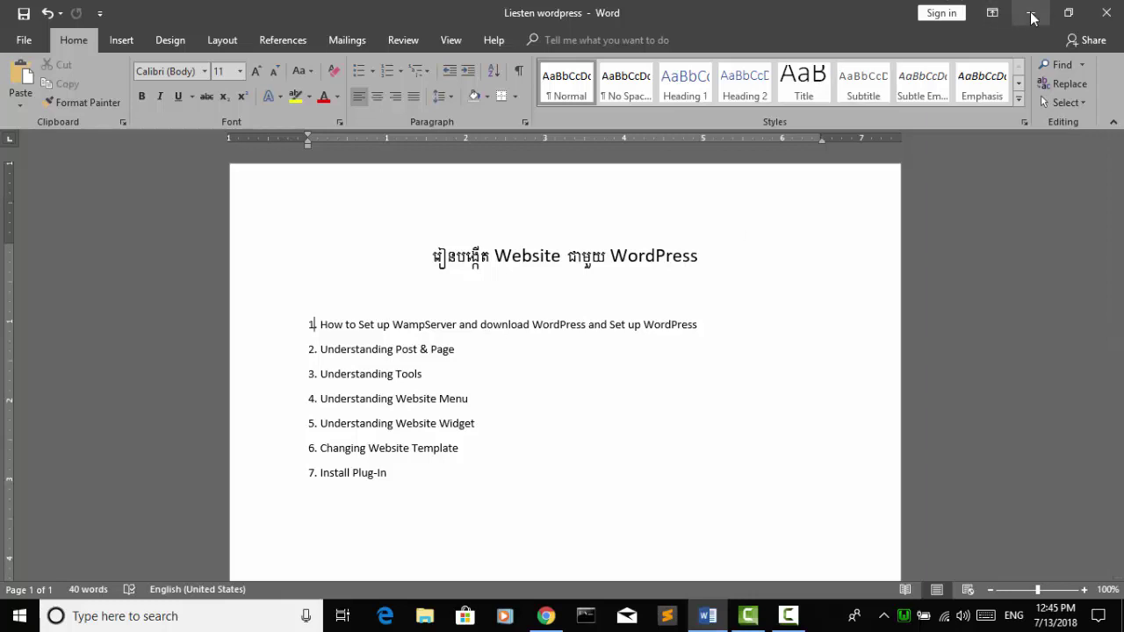
key(super+d)
right_click(806, 142)
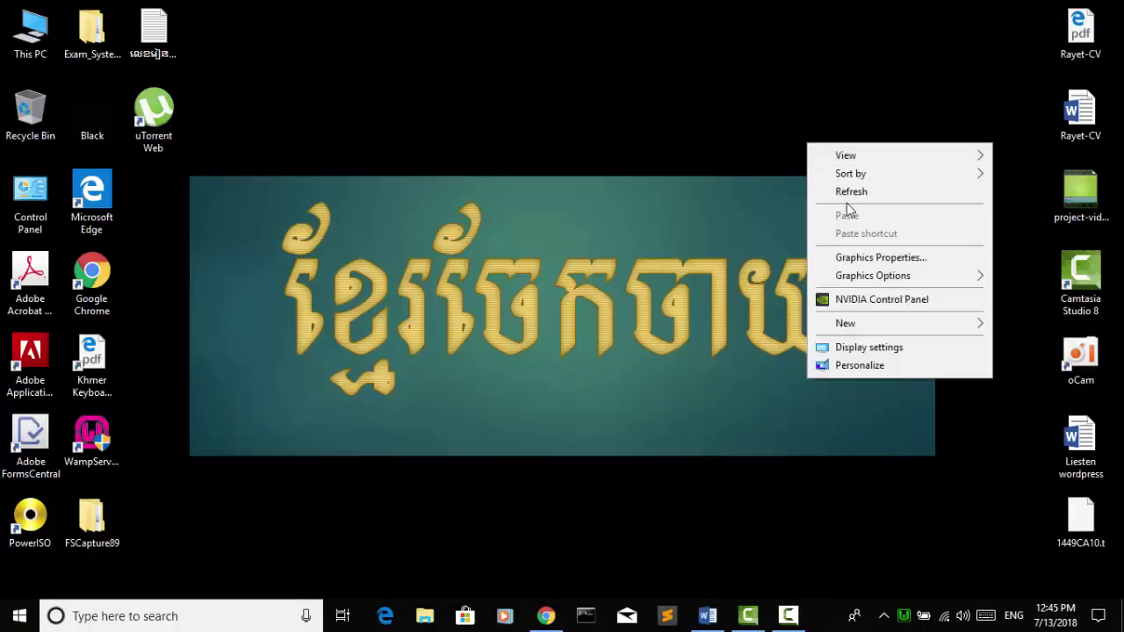
click(847, 192)
right_click(847, 190)
click(877, 240)
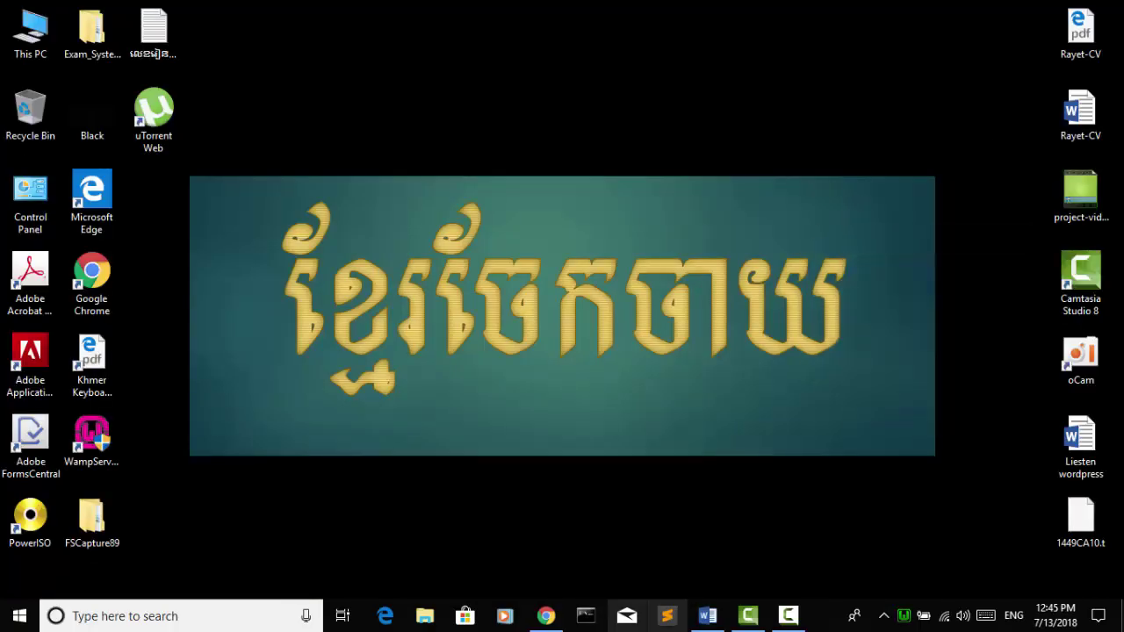
Step: Restore Chrome on wordpress.org/download and download the WordPress 4.9.7 zip package
mouse_move(550, 617)
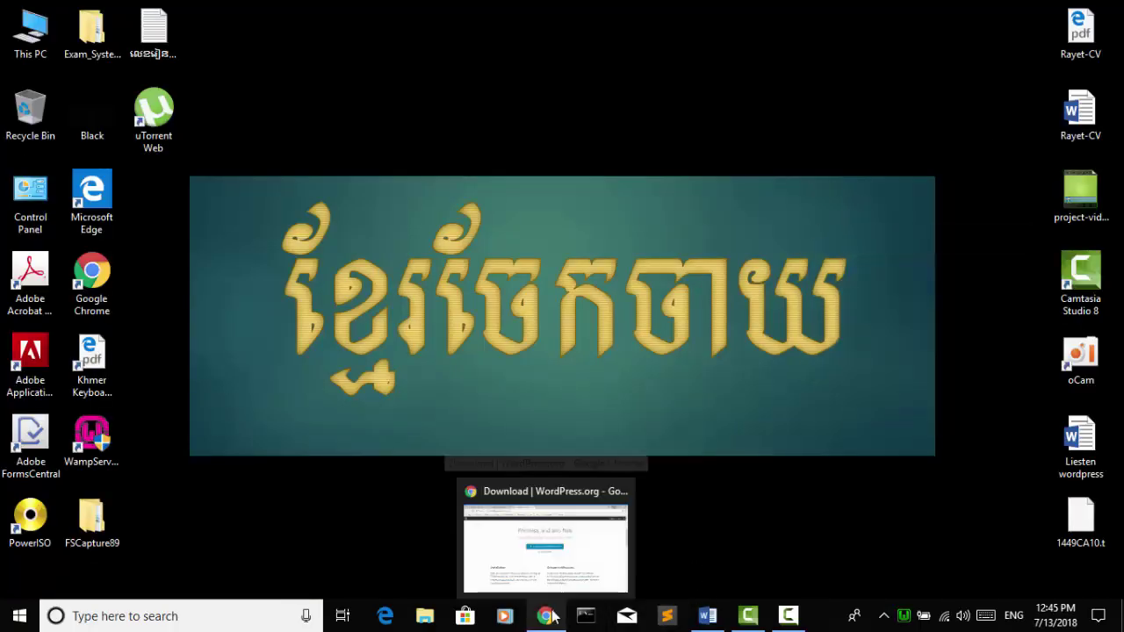
click(542, 545)
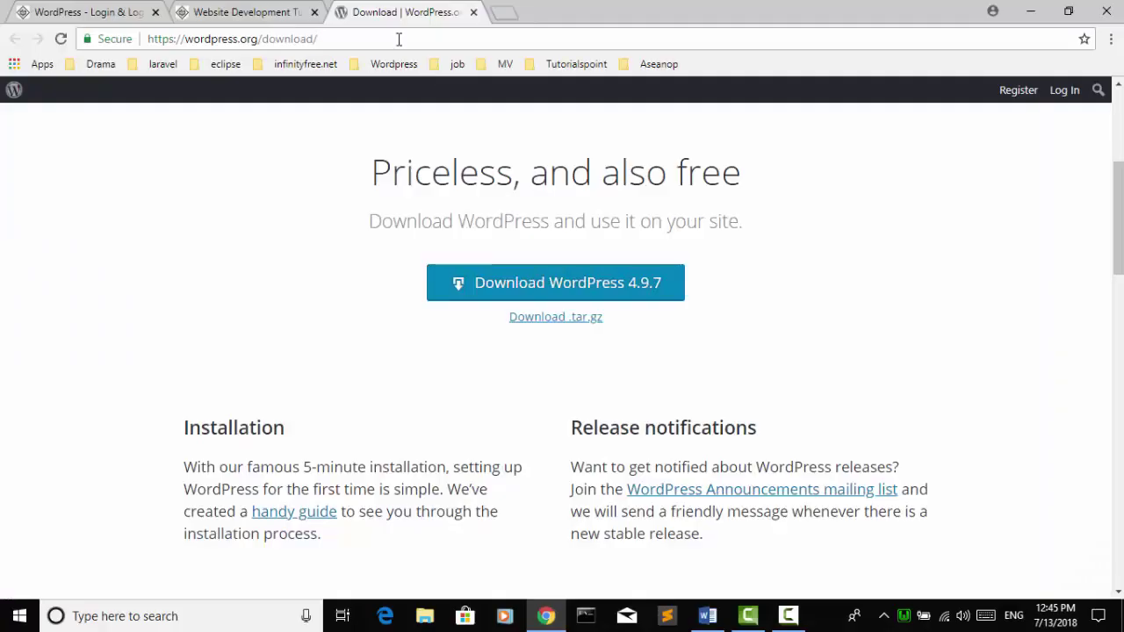
click(398, 38)
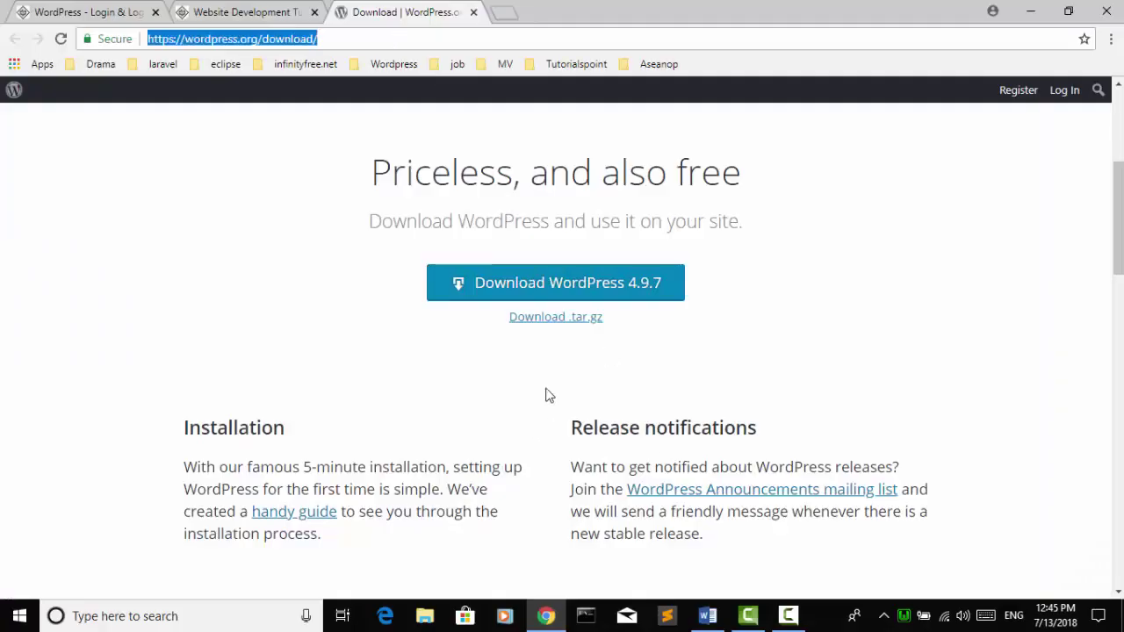
triple_click(329, 39)
click(392, 100)
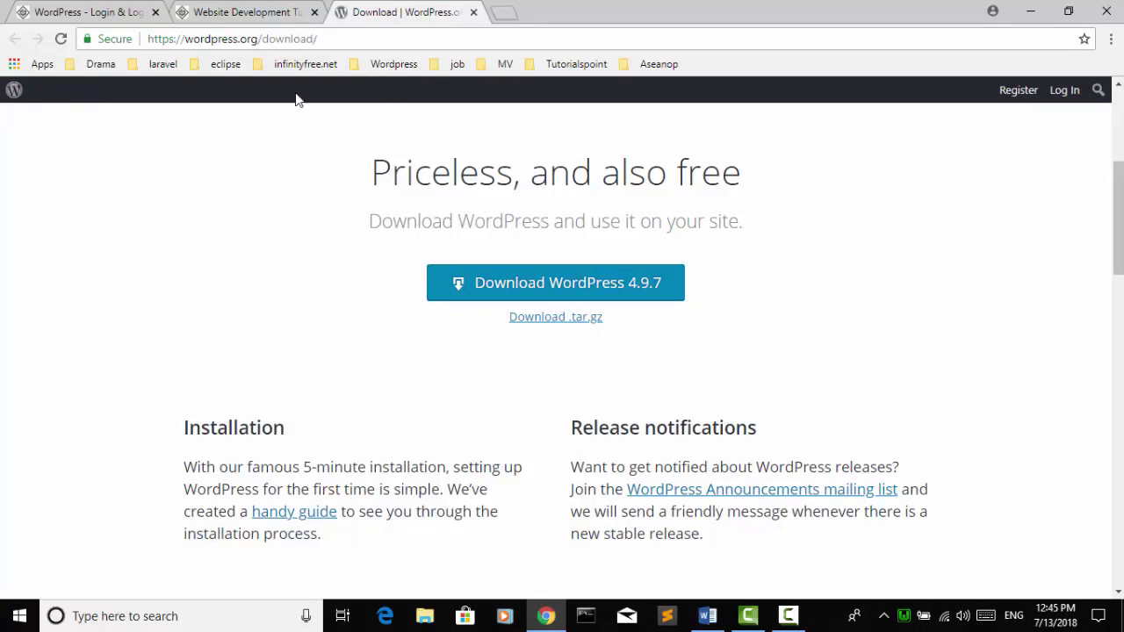
click(515, 298)
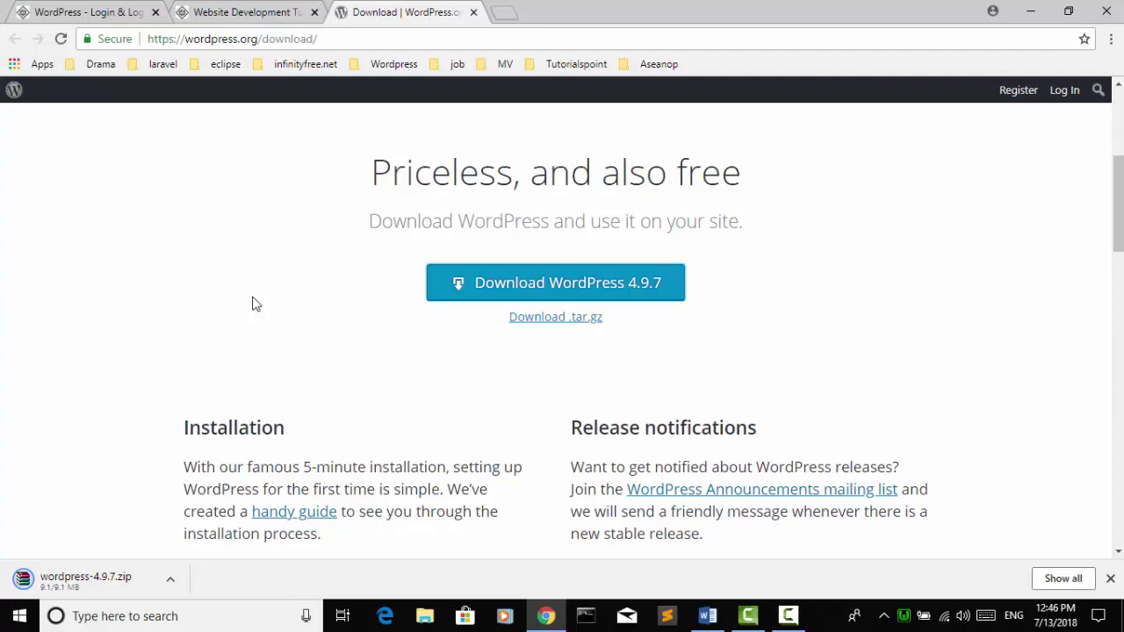
Step: Open and close the options menu for the finished wordpress-4.9.7.zip download several times
click(171, 578)
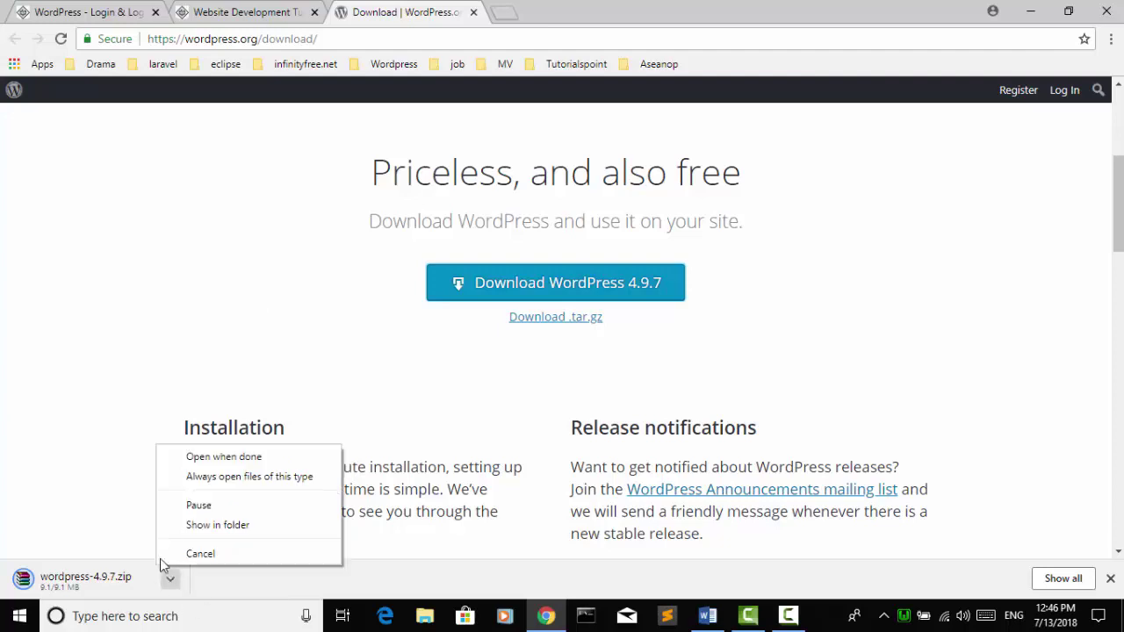
click(99, 470)
click(170, 579)
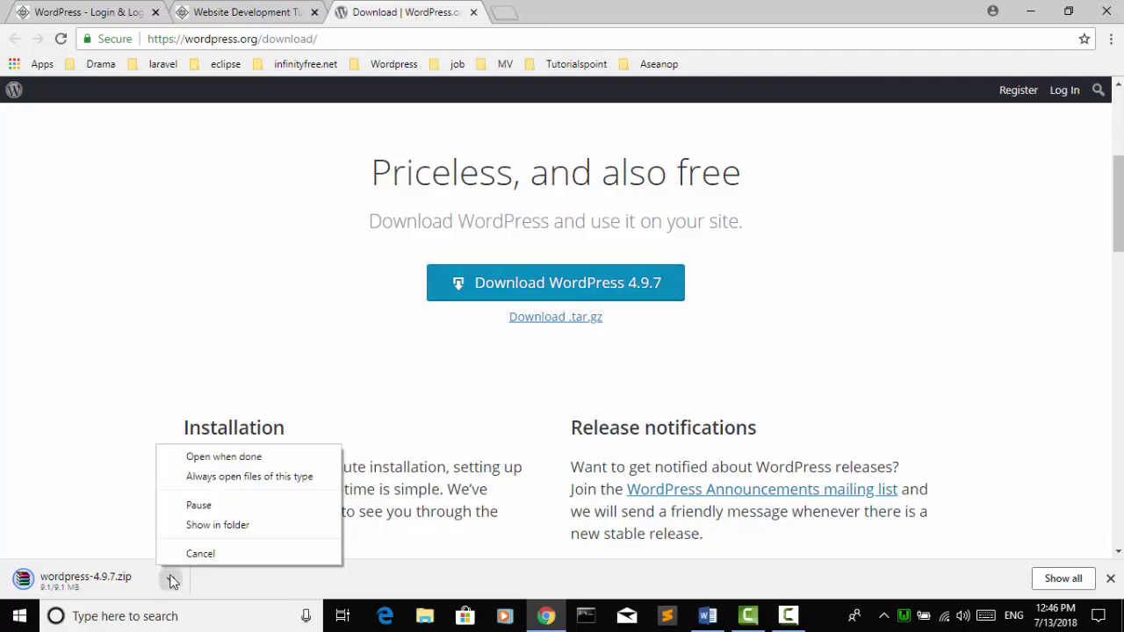
click(121, 497)
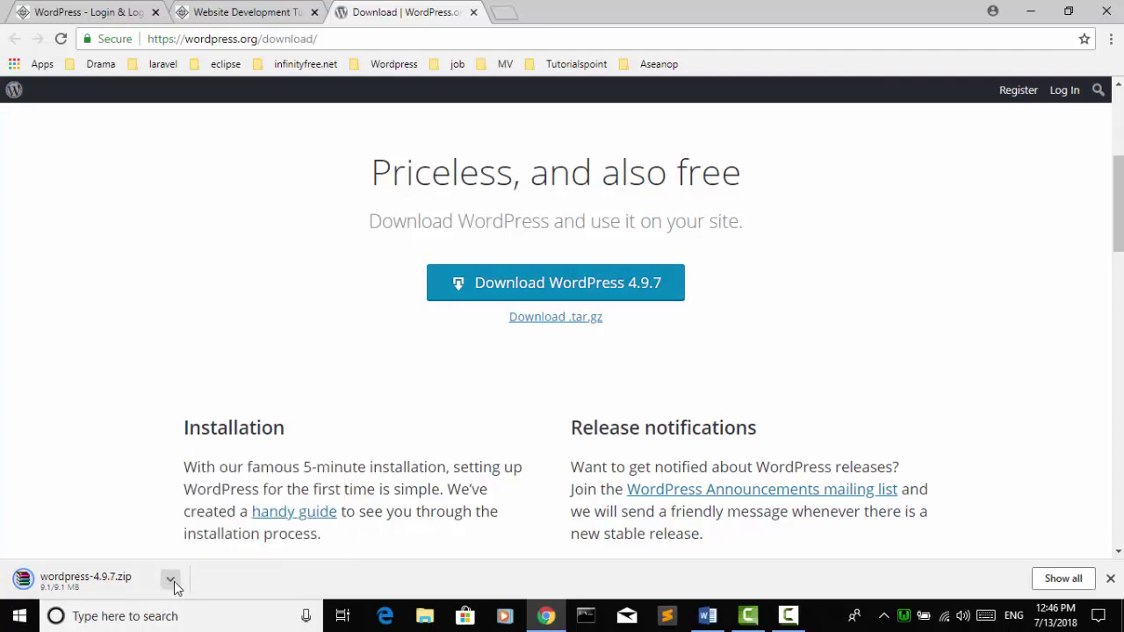
click(171, 580)
click(172, 581)
click(172, 581)
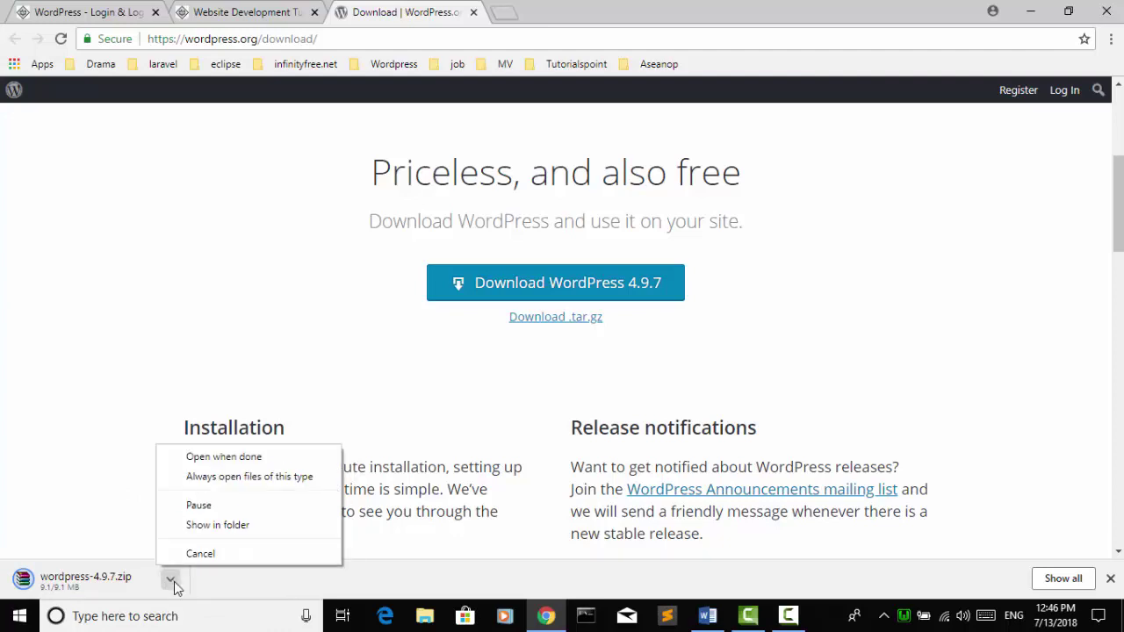
click(172, 583)
click(172, 582)
click(172, 582)
click(171, 581)
click(143, 481)
click(171, 582)
Step: Show the downloaded wordpress-4.9.7.zip in its Downloads folder
click(789, 615)
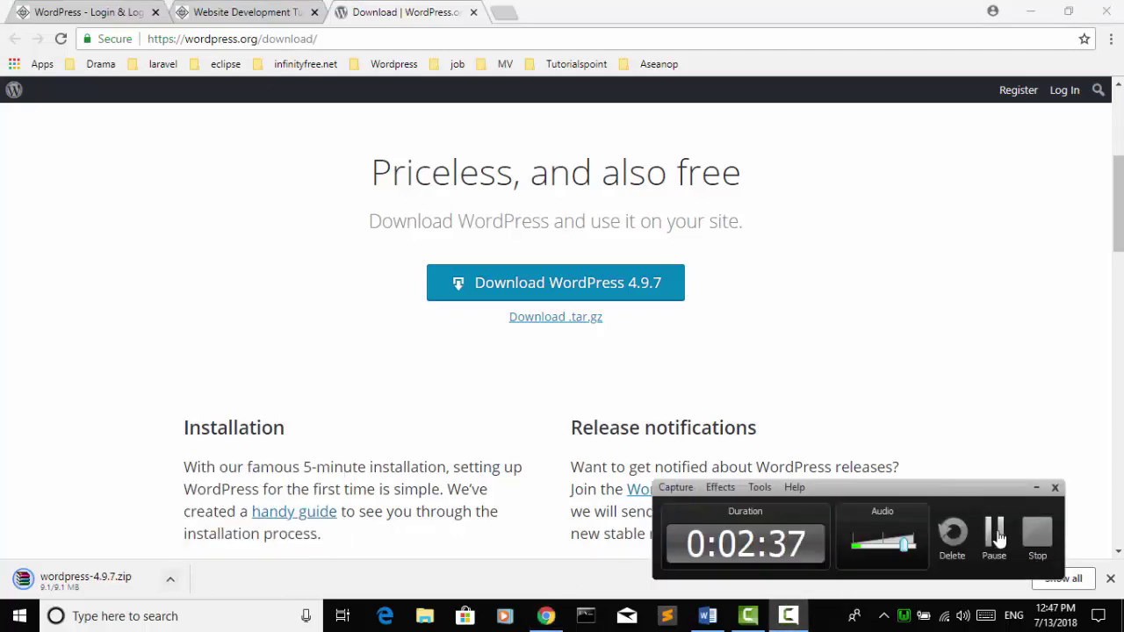
click(1036, 487)
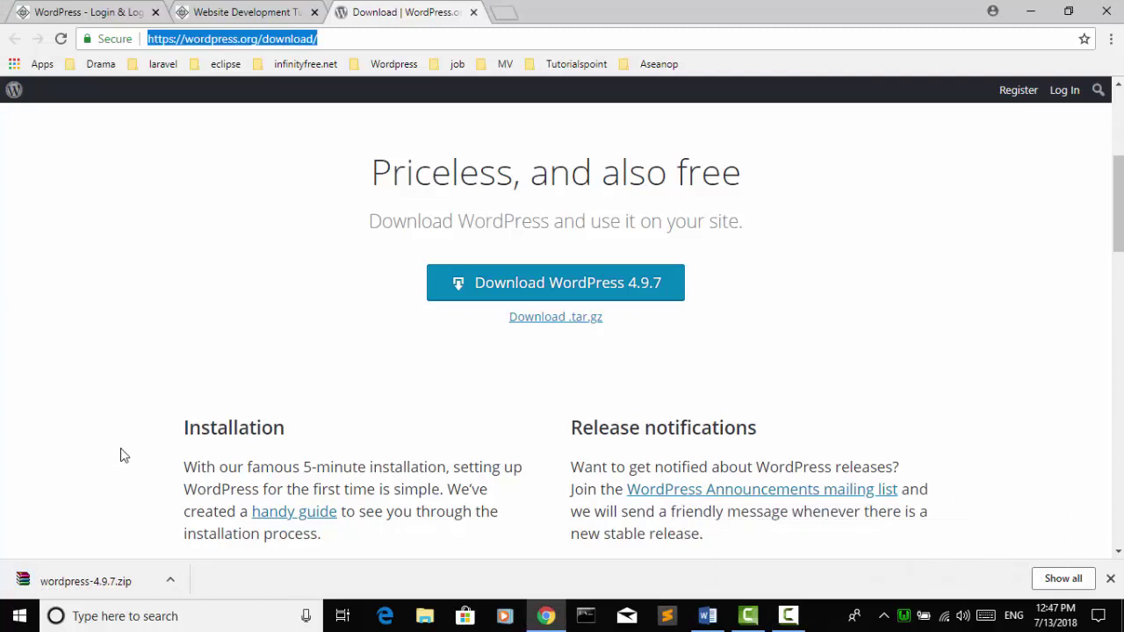
click(171, 583)
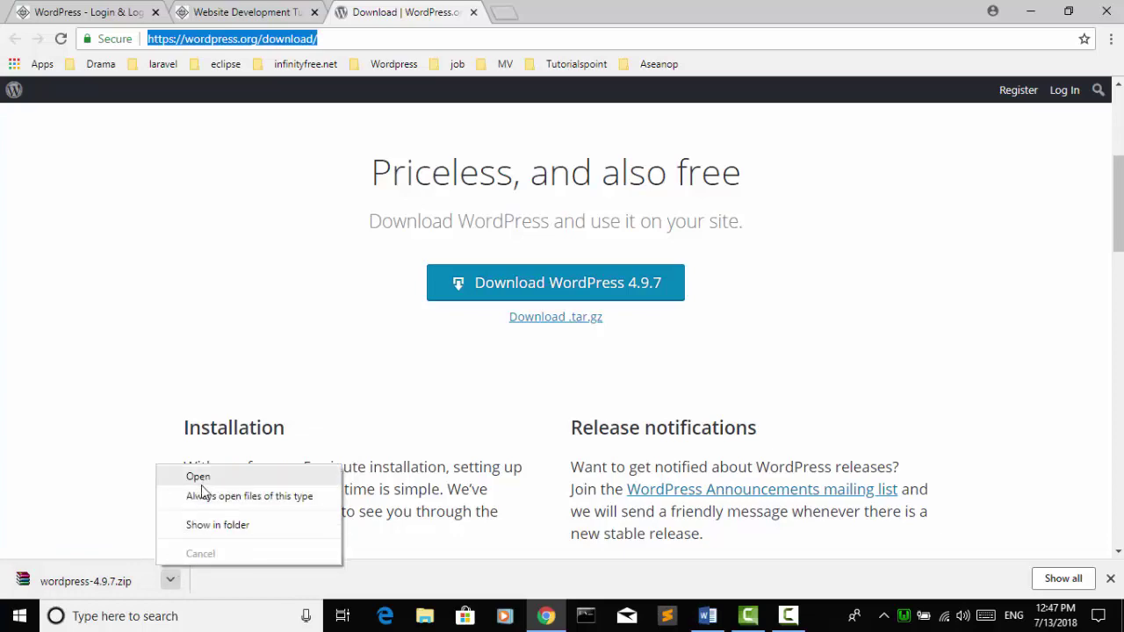
click(202, 525)
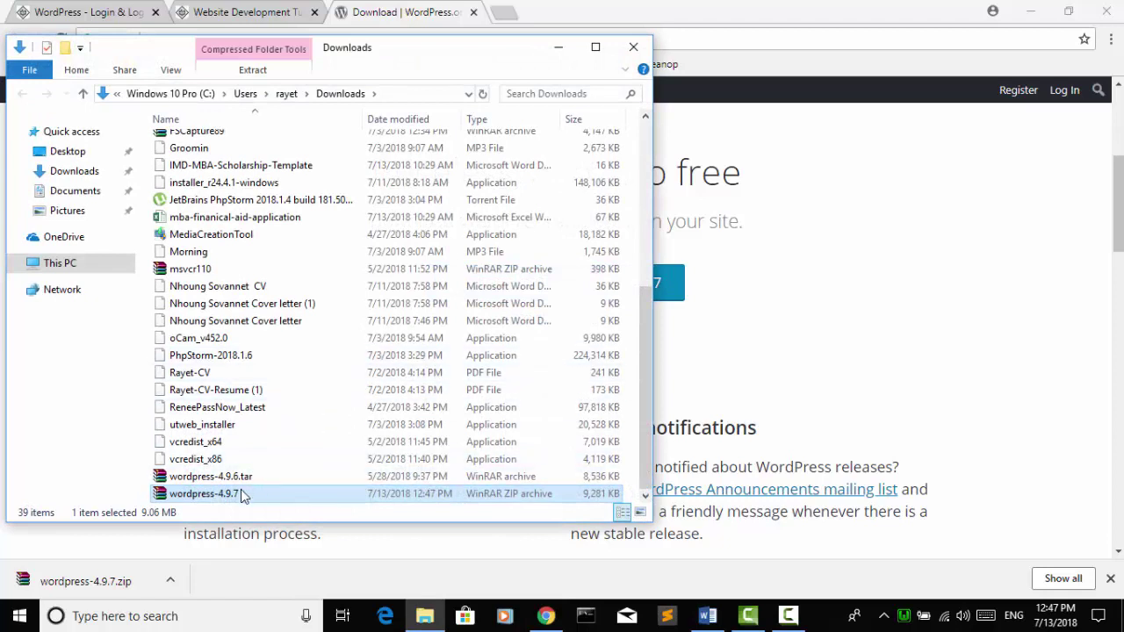
Step: Extract wordpress-4.9.7.zip into a wordpress-4.9.7 folder, then minimize Explorer and return to Chrome
double_click(244, 497)
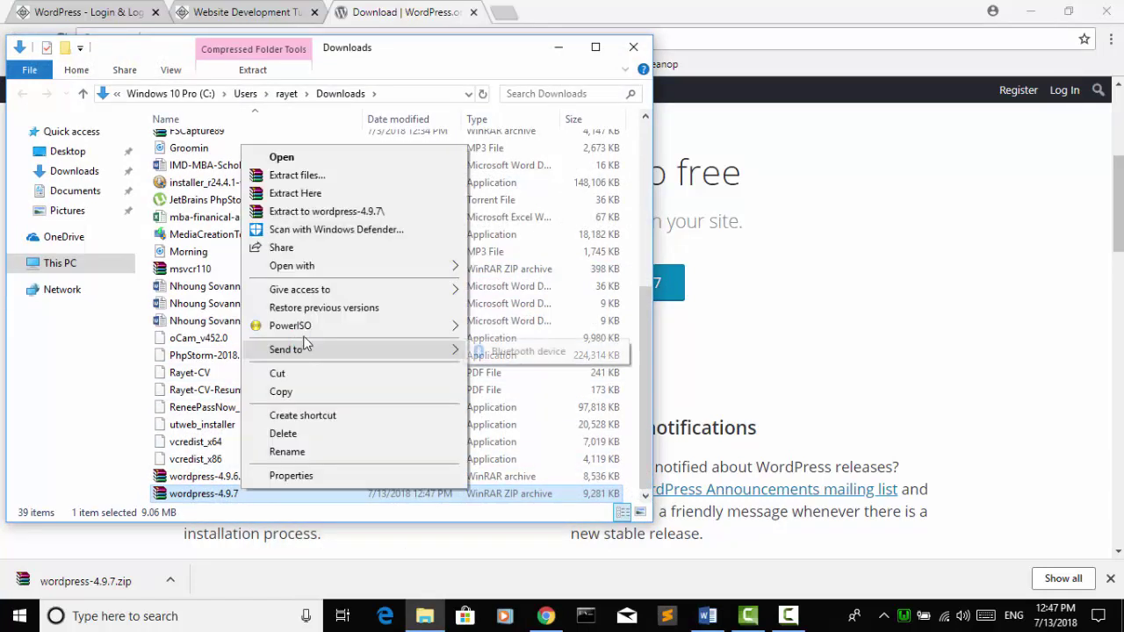
click(326, 213)
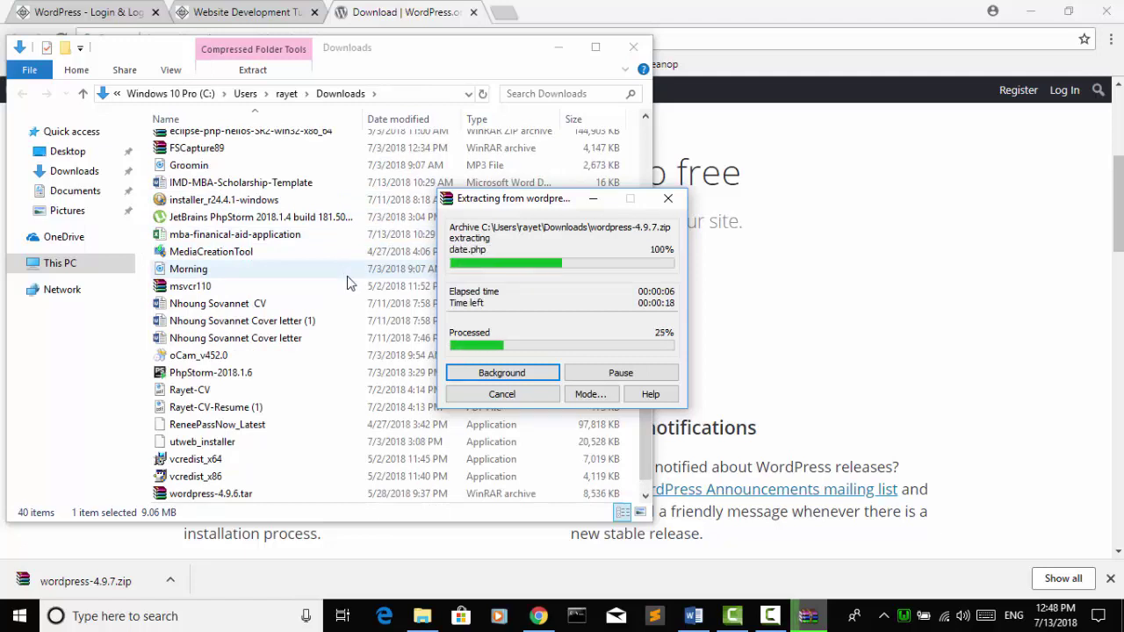
click(559, 47)
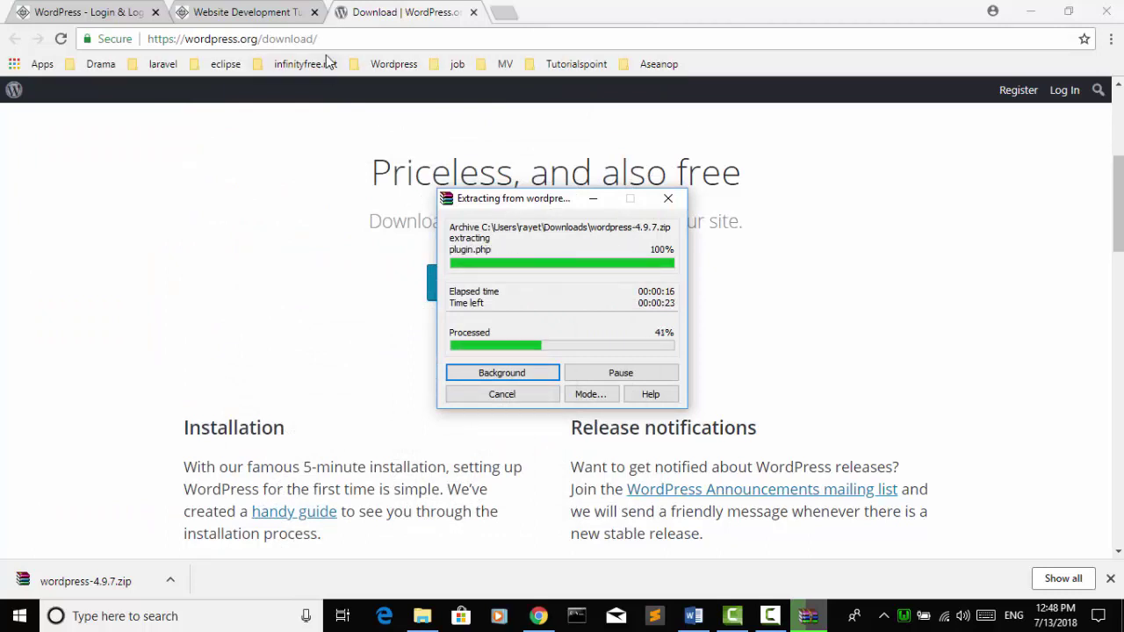
click(318, 82)
click(343, 37)
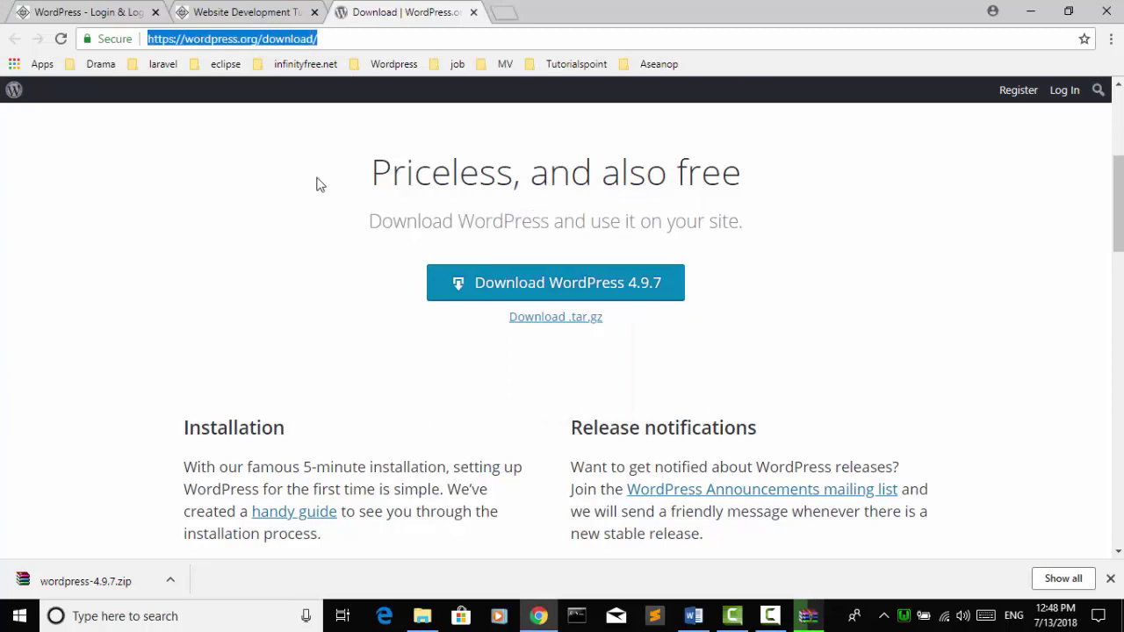
click(597, 580)
Step: Wait for the WinRAR extraction to finish, then close Chrome's download bar
click(808, 615)
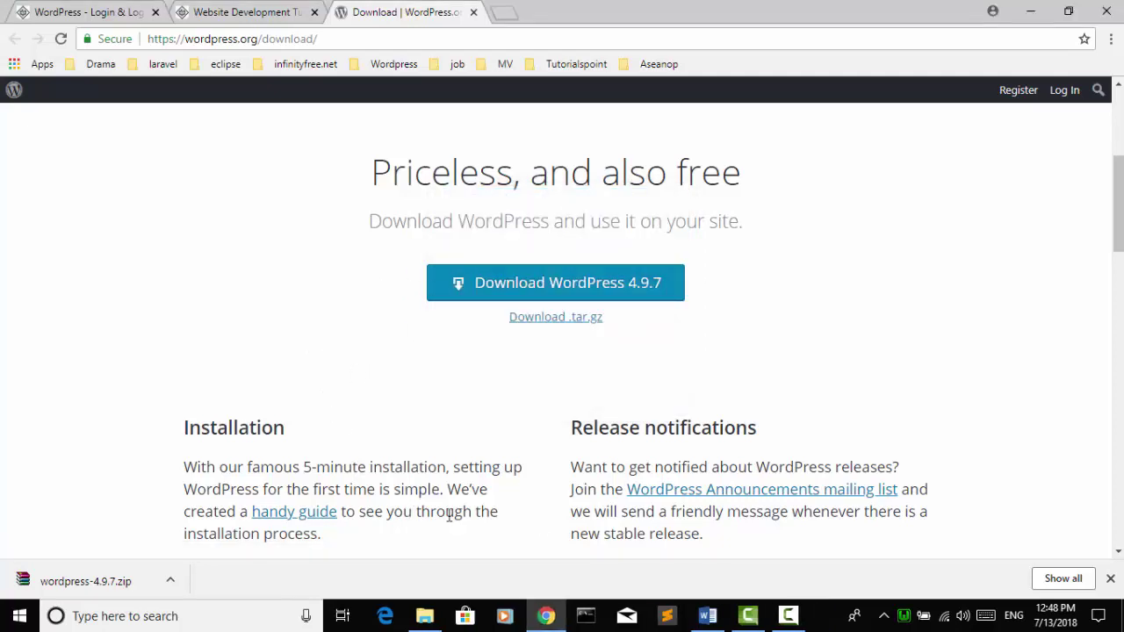
click(1109, 578)
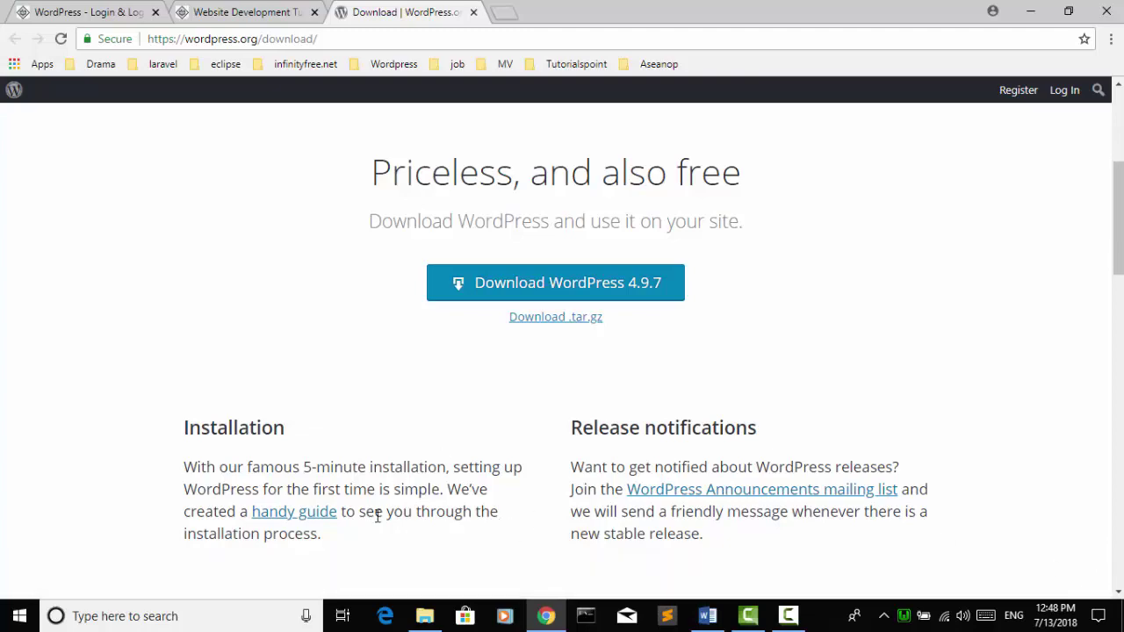
Step: Copy the wordpress folder from the extracted wordpress-4.9.7 folder in Downloads
click(424, 616)
scroll(290, 344, up, 2)
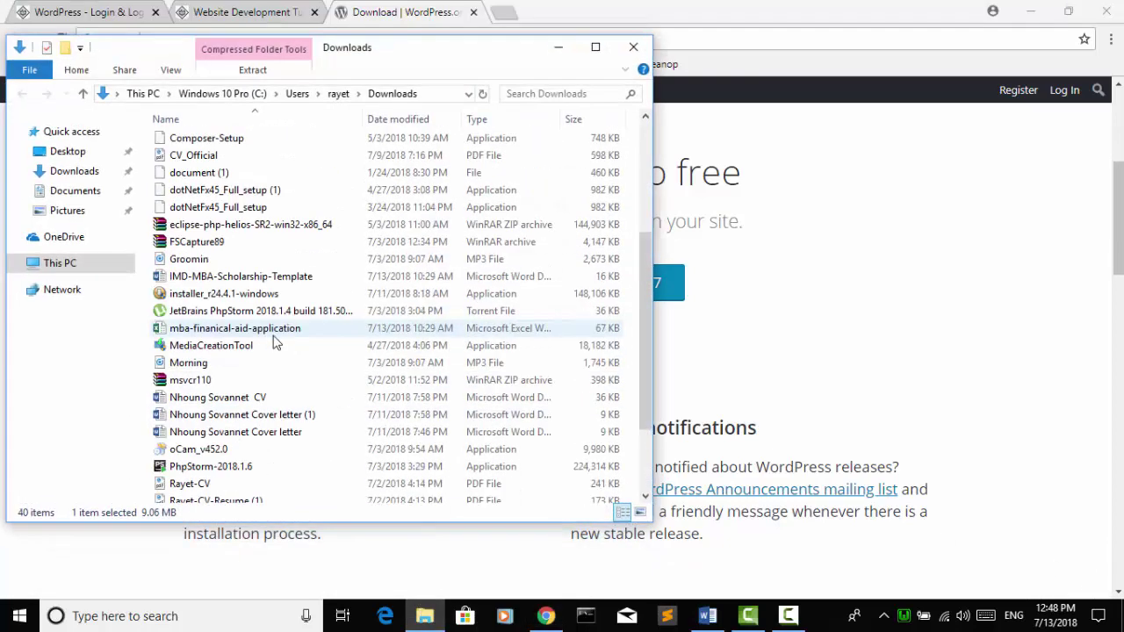
scroll(274, 343, up, 2)
click(226, 156)
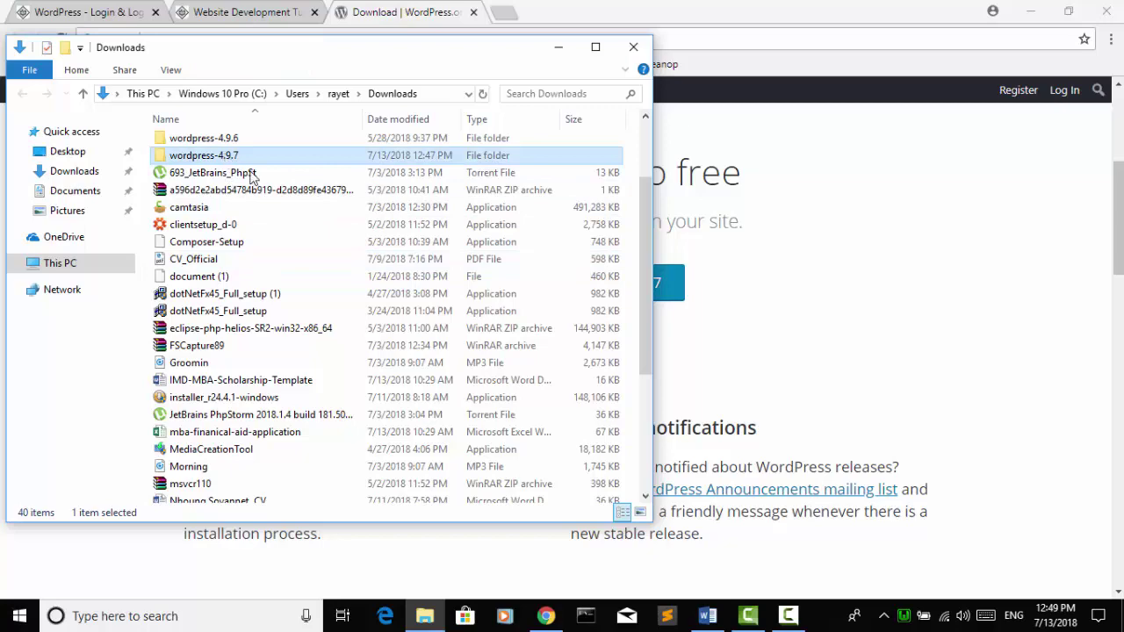
scroll(301, 254, down, 4)
scroll(243, 438, up, 4)
scroll(263, 293, down, 4)
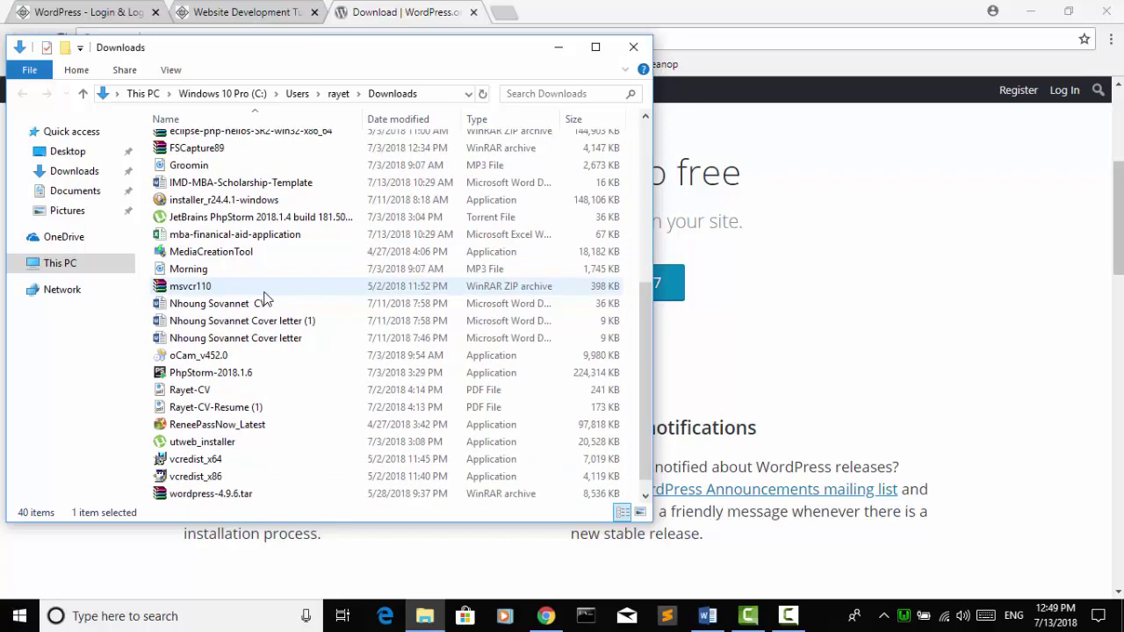
scroll(263, 293, up, 4)
double_click(268, 156)
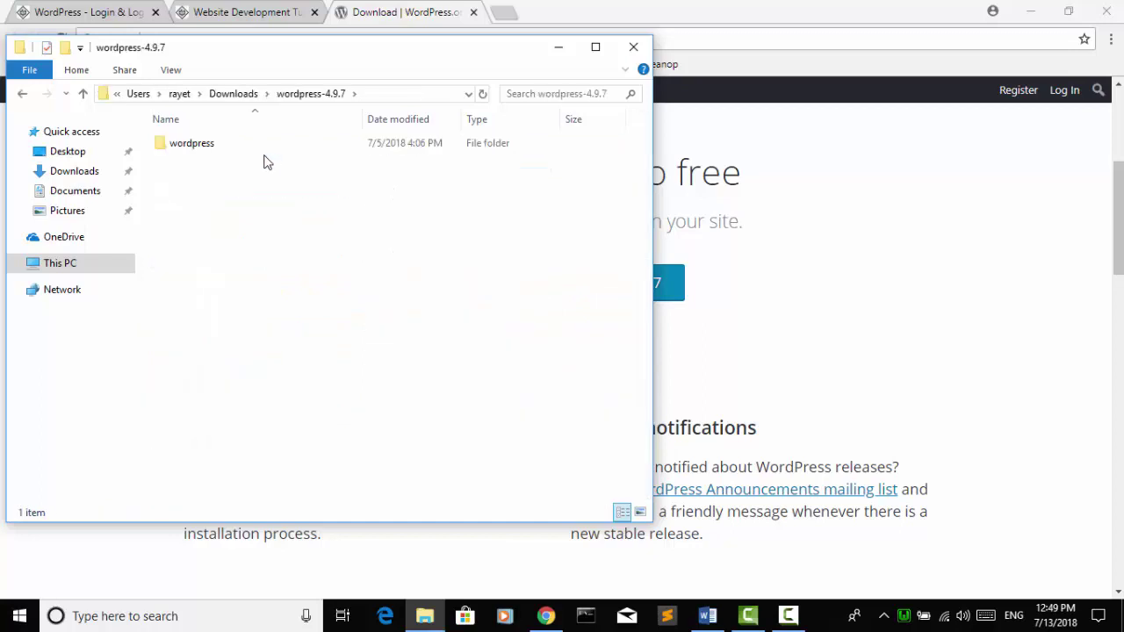
double_click(256, 145)
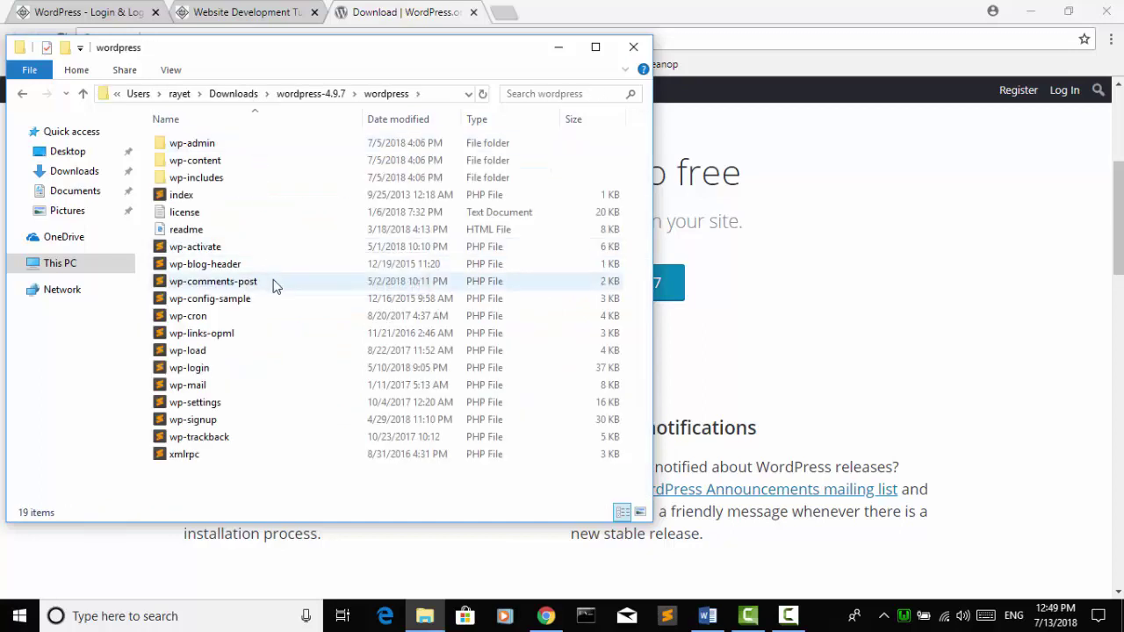
click(23, 95)
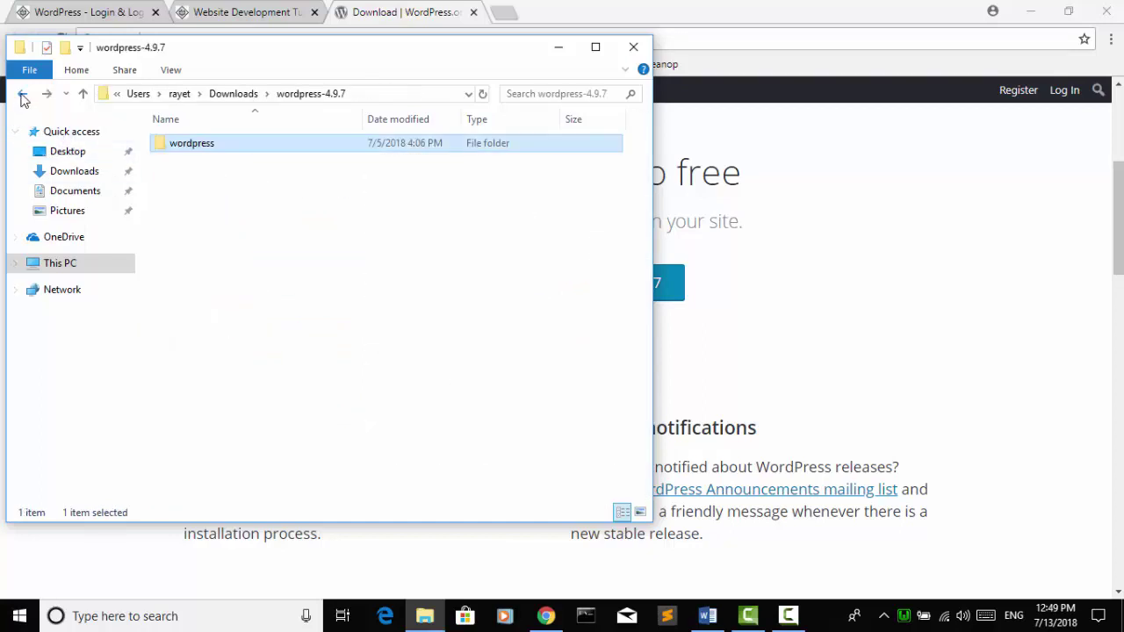
right_click(180, 147)
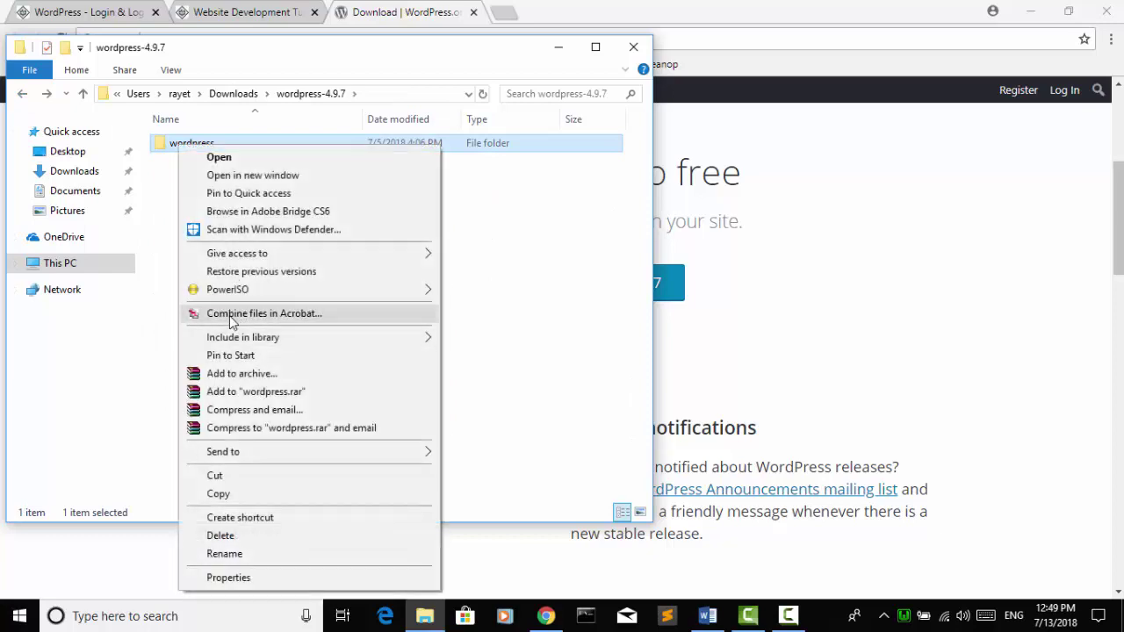
click(219, 494)
Step: Navigate through This PC to the C:\wamp\www folder
click(75, 265)
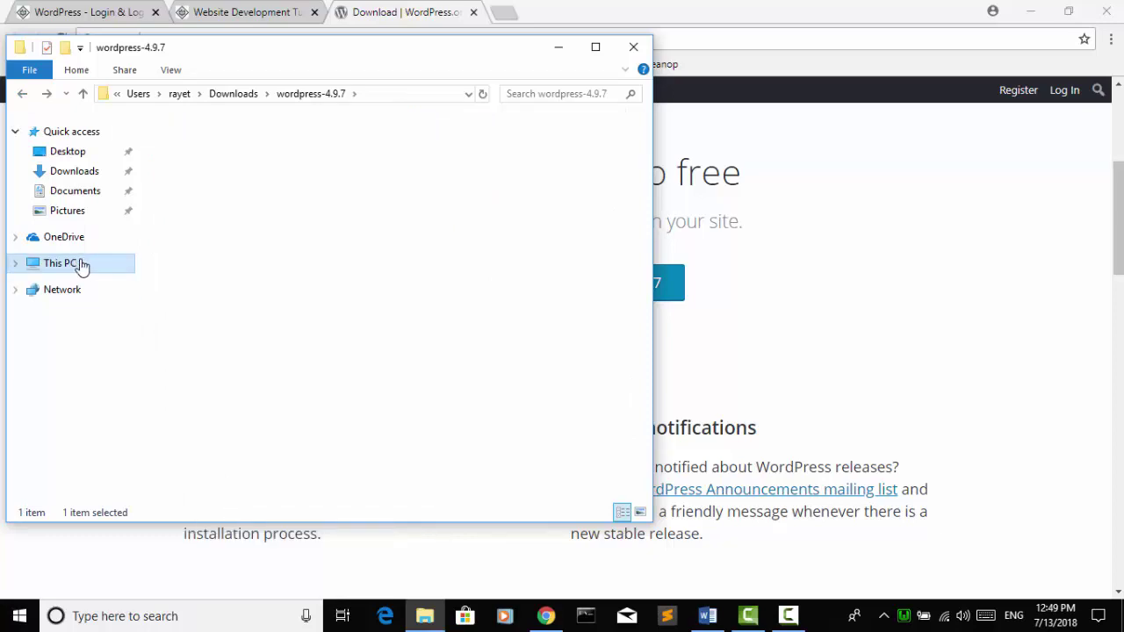
double_click(268, 375)
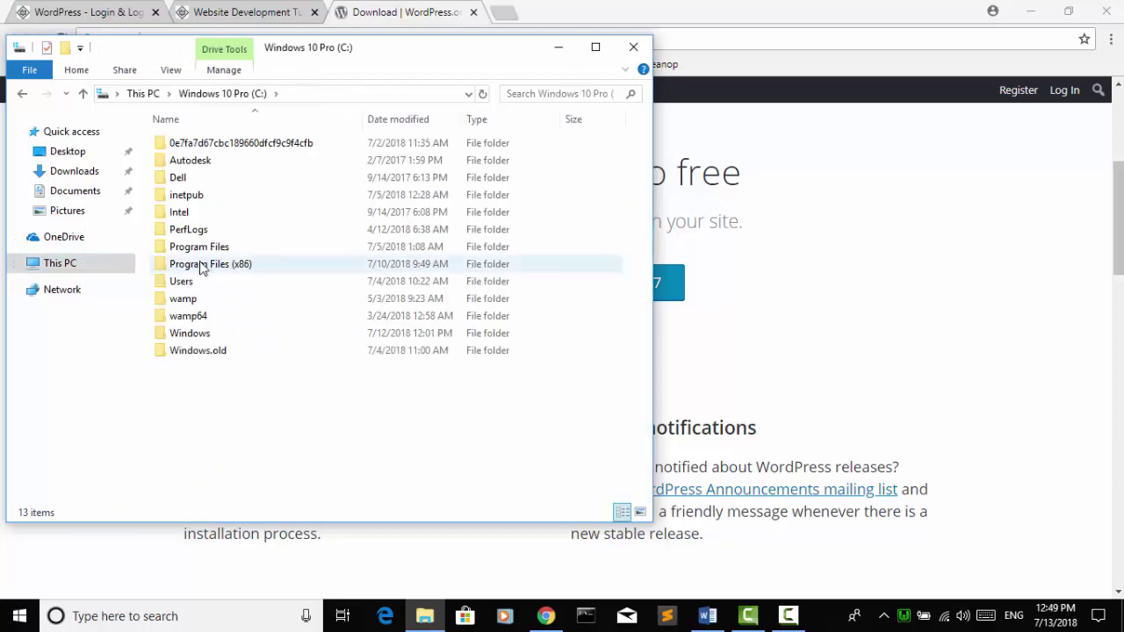
double_click(199, 301)
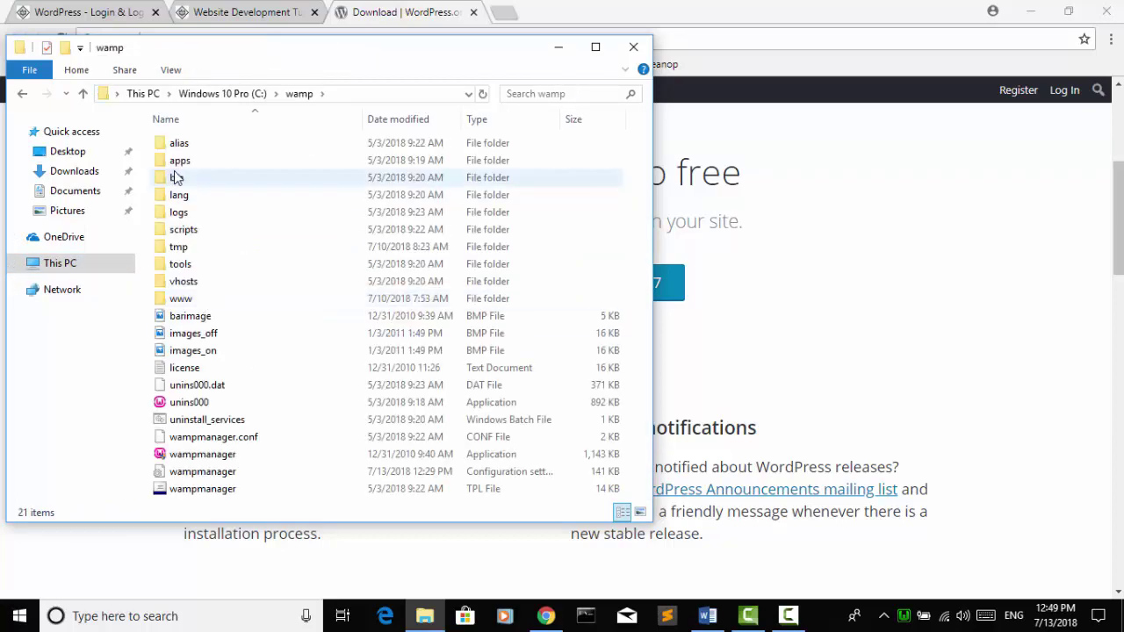
double_click(198, 303)
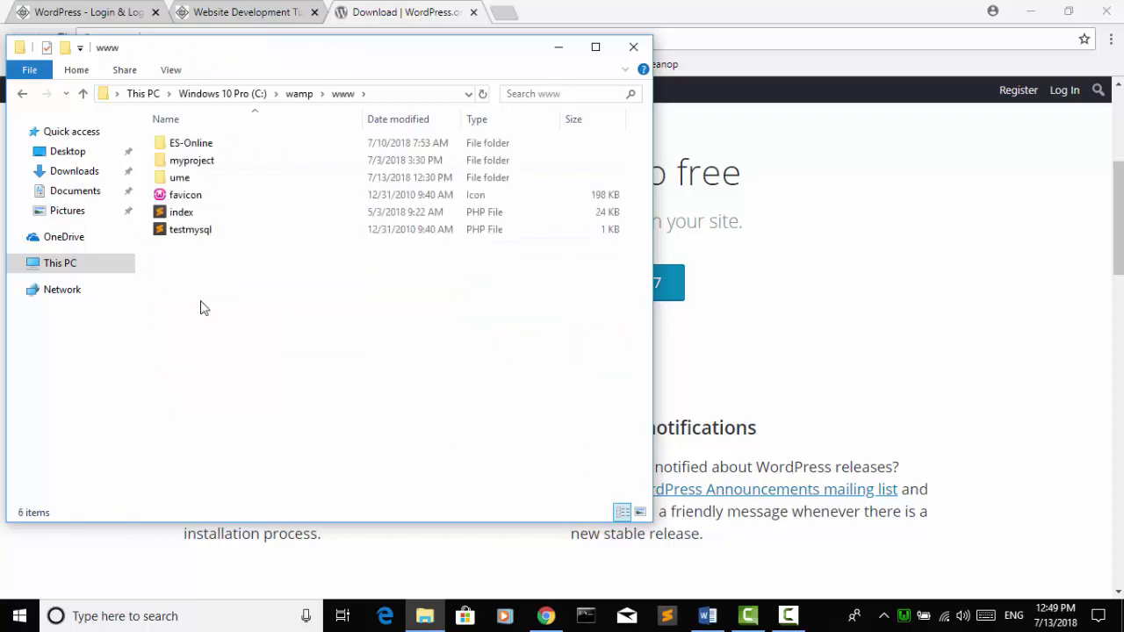
Step: Paste the wordpress folder's 1,648 items into C:\wamp\www and open the copy to check it
right_click(295, 314)
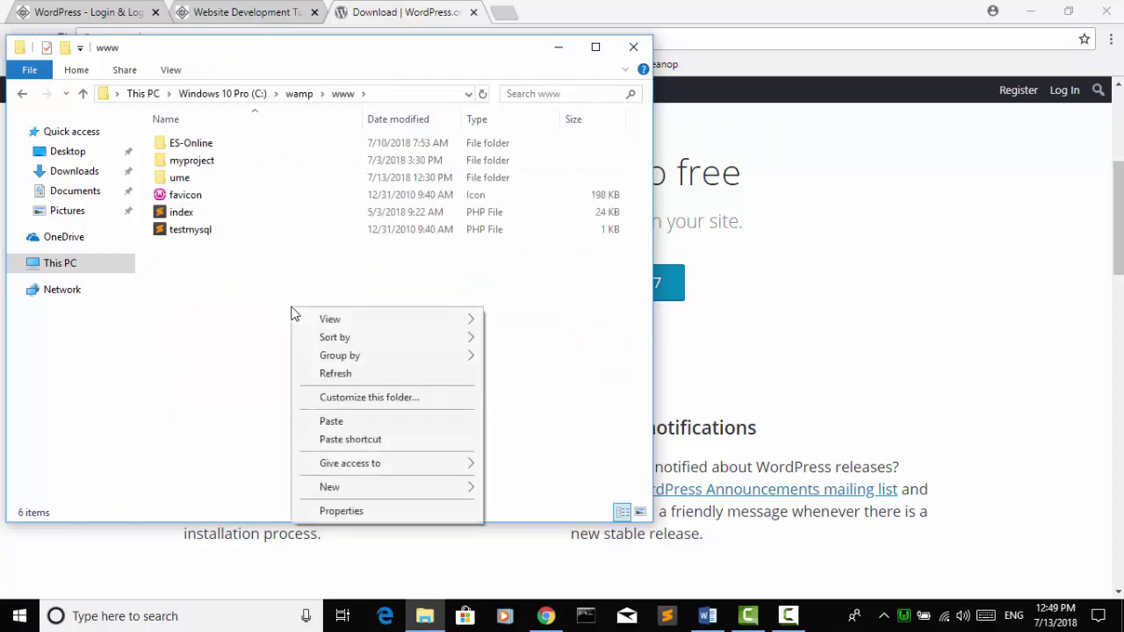
click(325, 423)
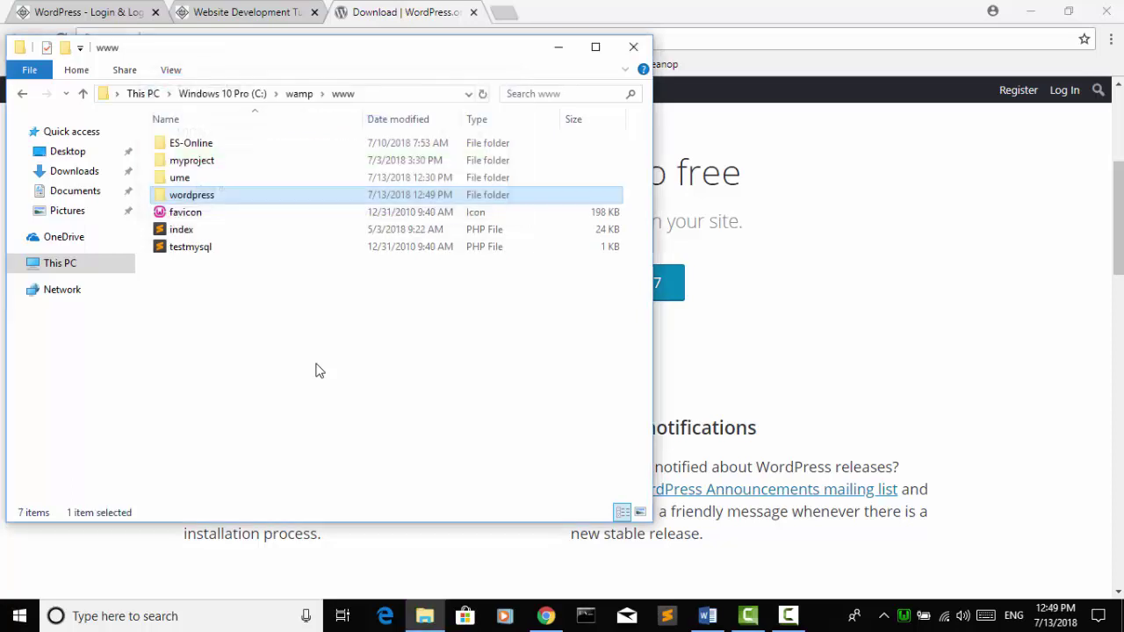
double_click(235, 197)
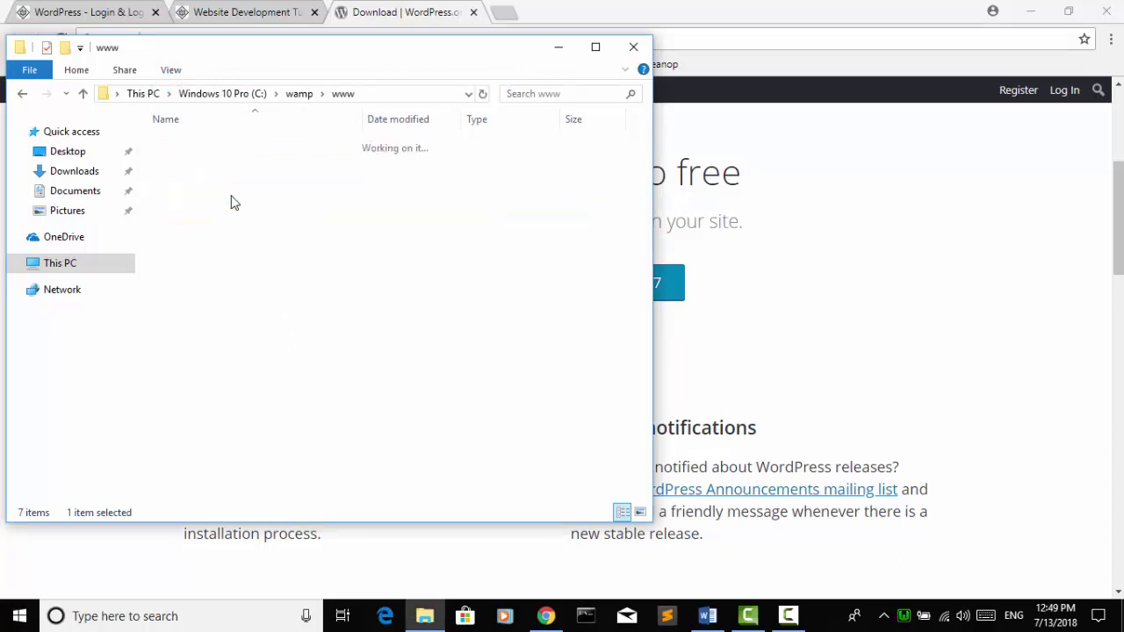
Step: Rename the copied wordpress folder in C:\wamp\www to 'PP-Post'
click(22, 93)
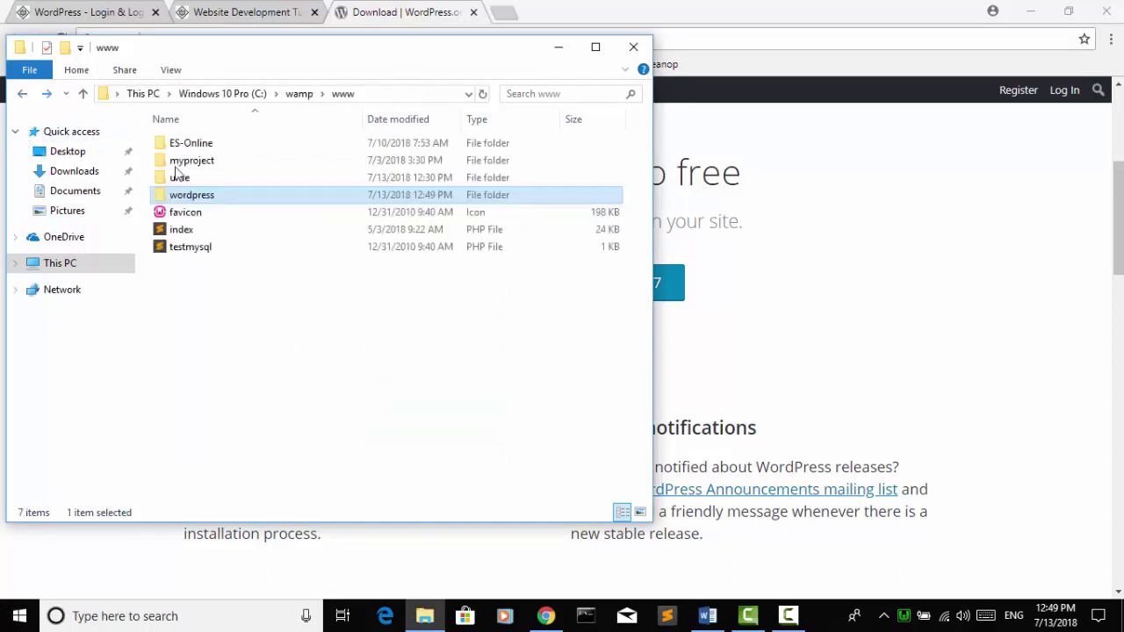
click(217, 195)
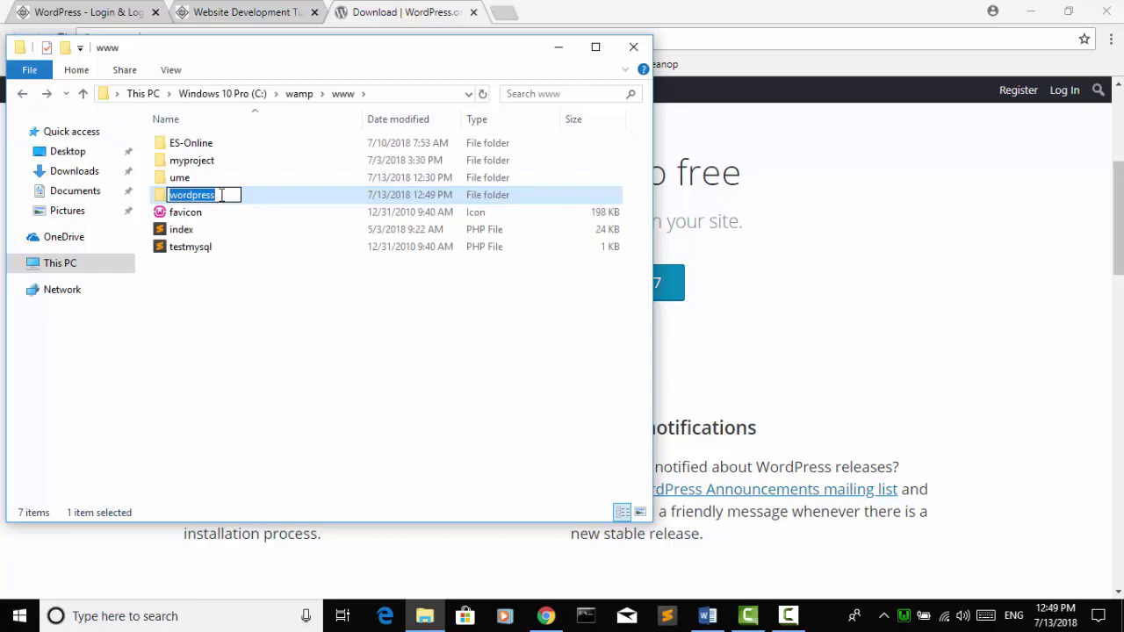
key(BackSpace)
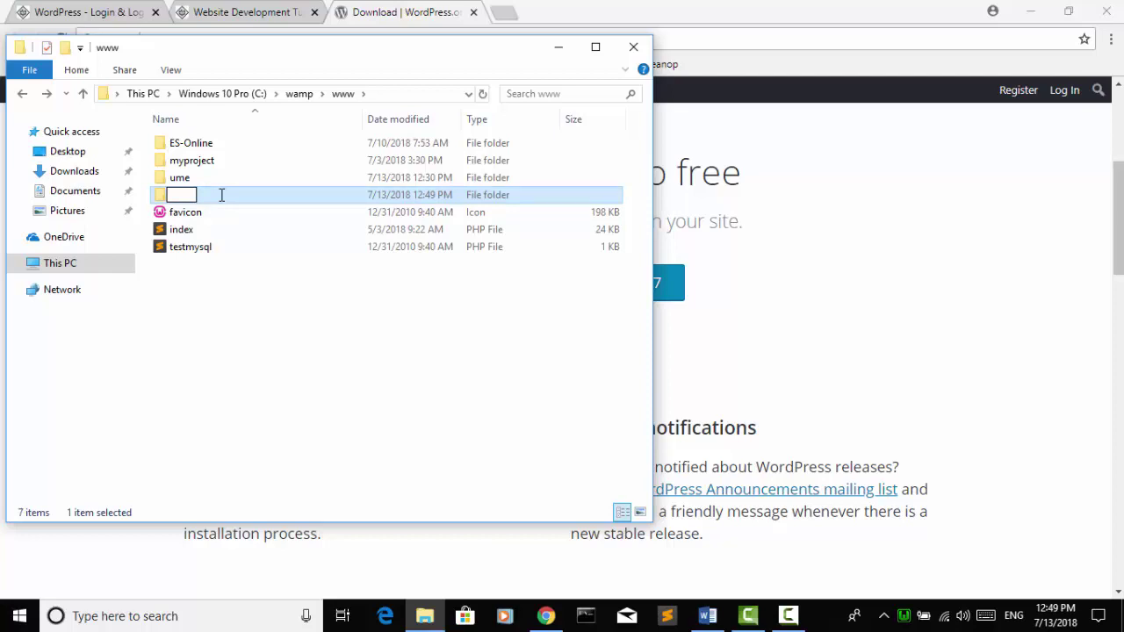
text(PPPost)
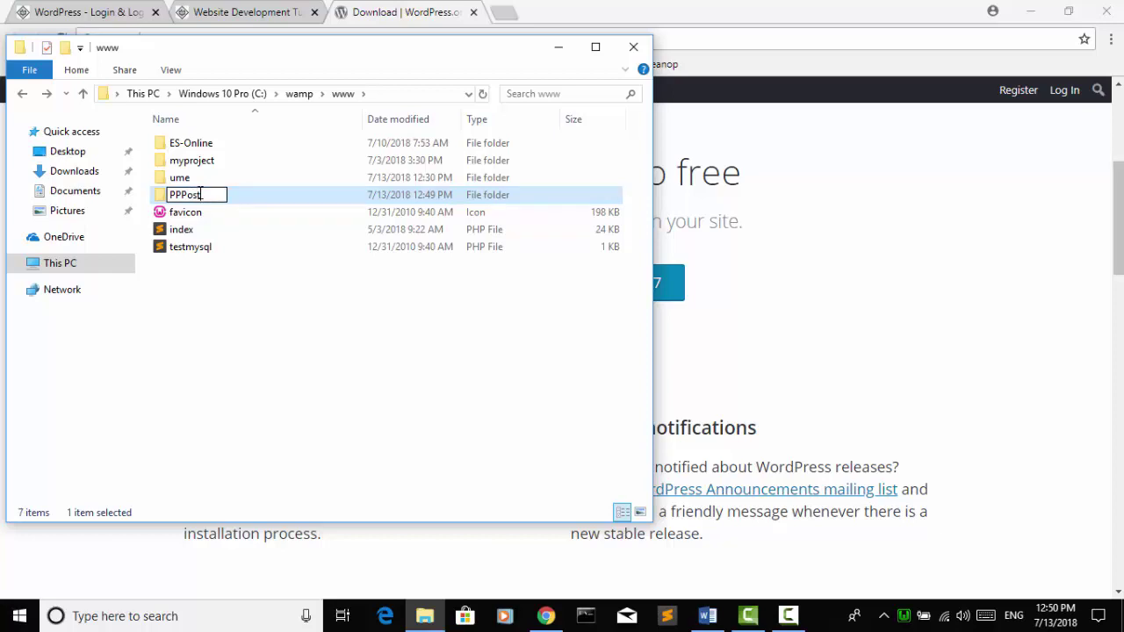
text(-)
click(219, 267)
click(208, 184)
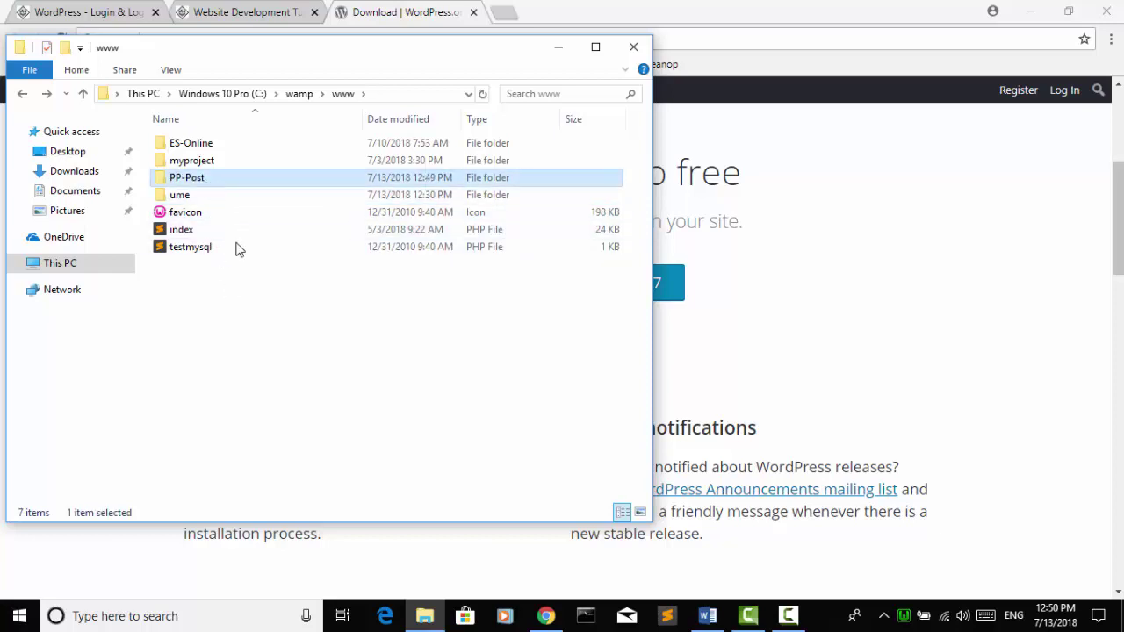
click(314, 357)
click(255, 185)
click(280, 297)
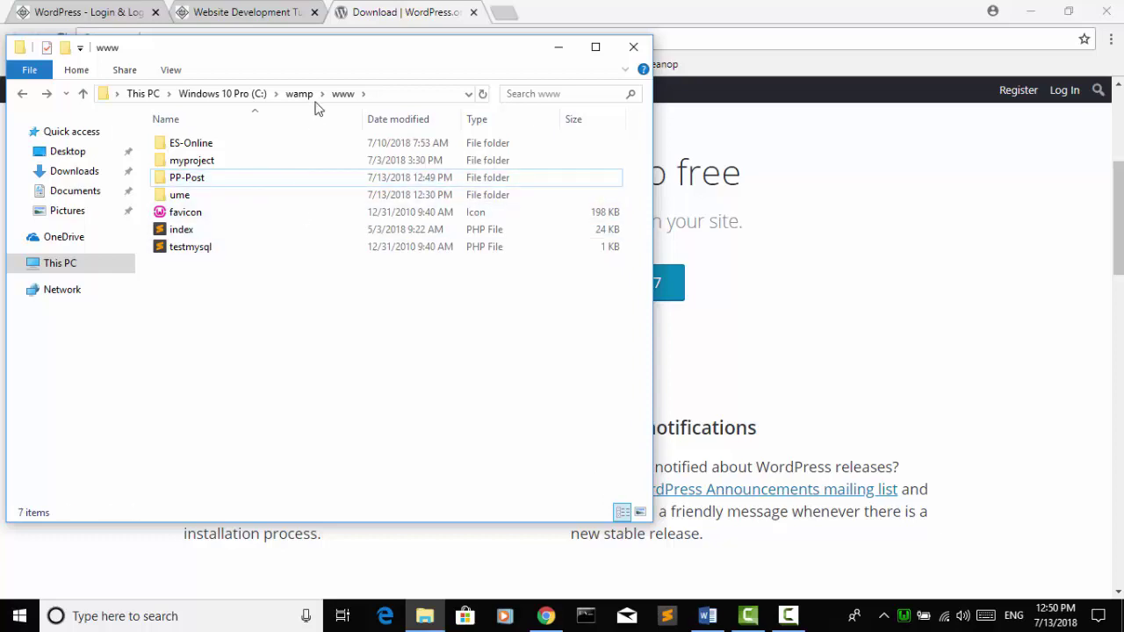
Step: Load 127.0.0.1 in Chrome and open phpMyAdmin from the WampServer Tools list
click(400, 29)
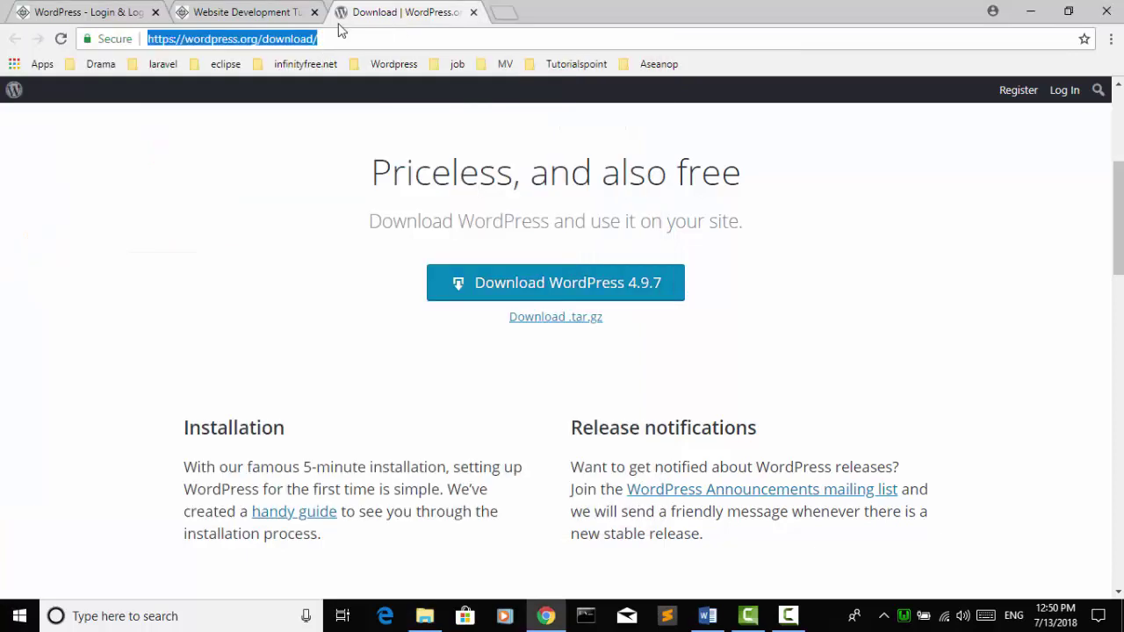
text(127.0.0.1)
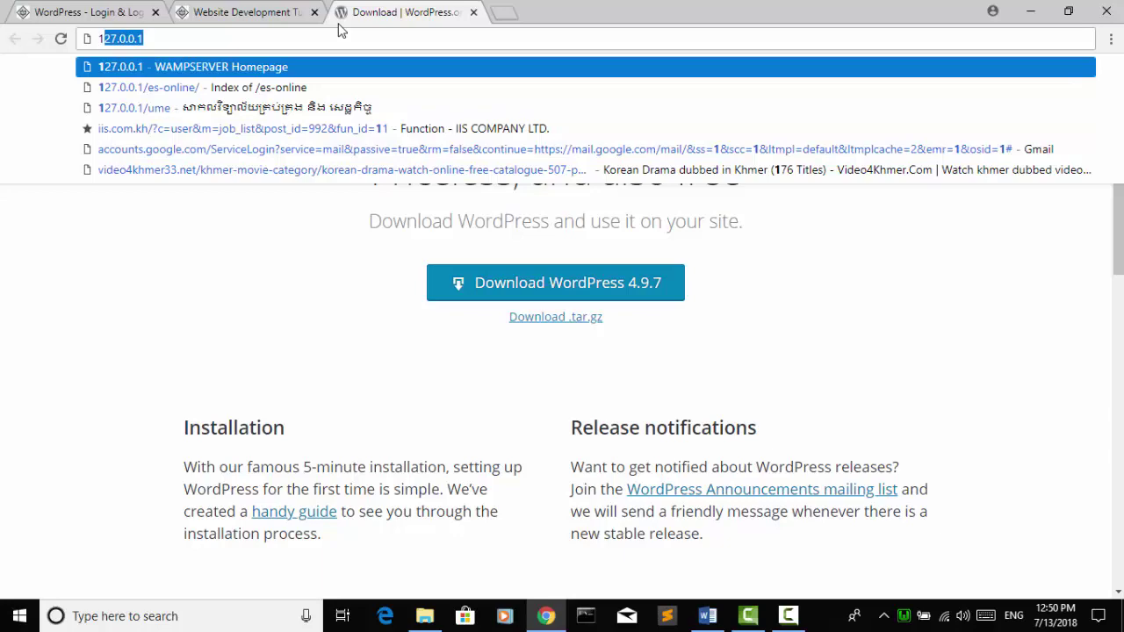
key(Return)
scroll(278, 350, down, 1)
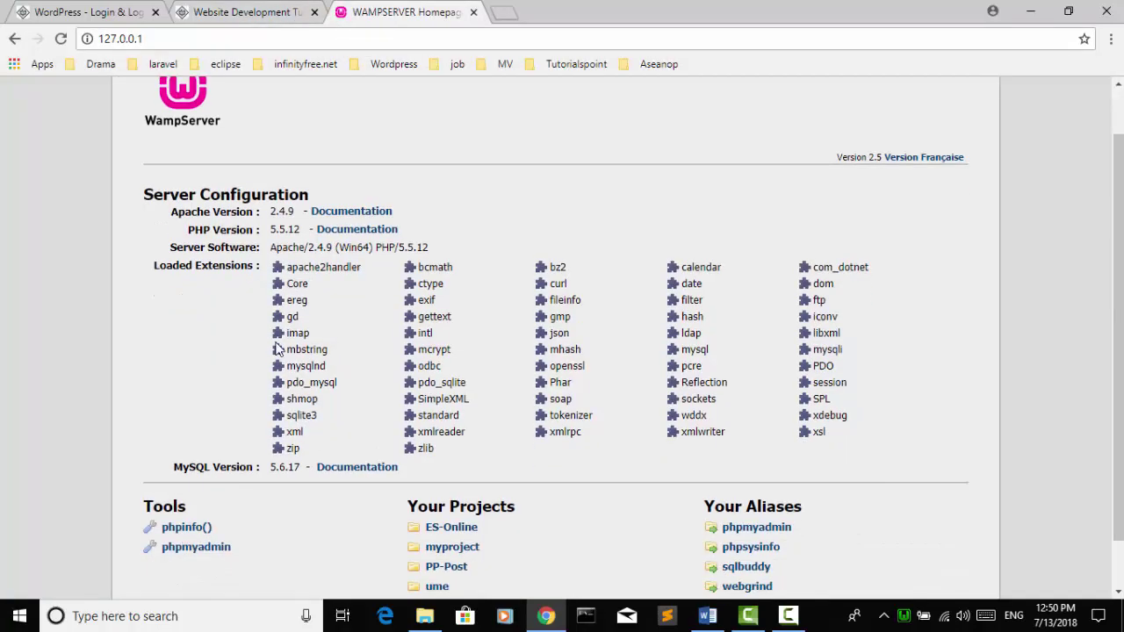
scroll(277, 349, down, 1)
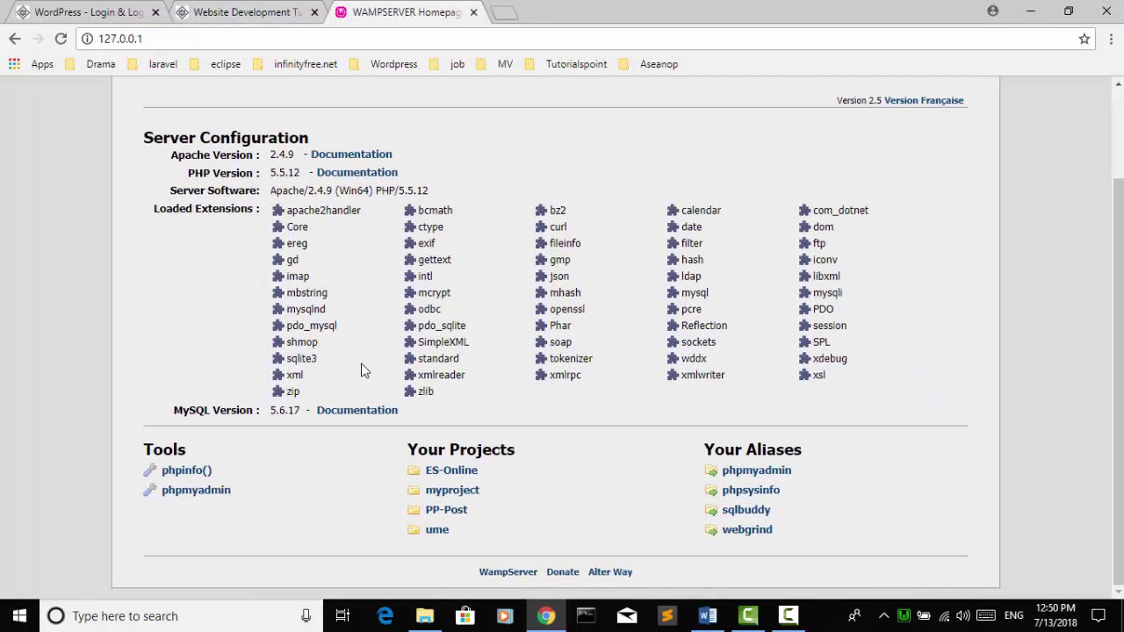
click(193, 499)
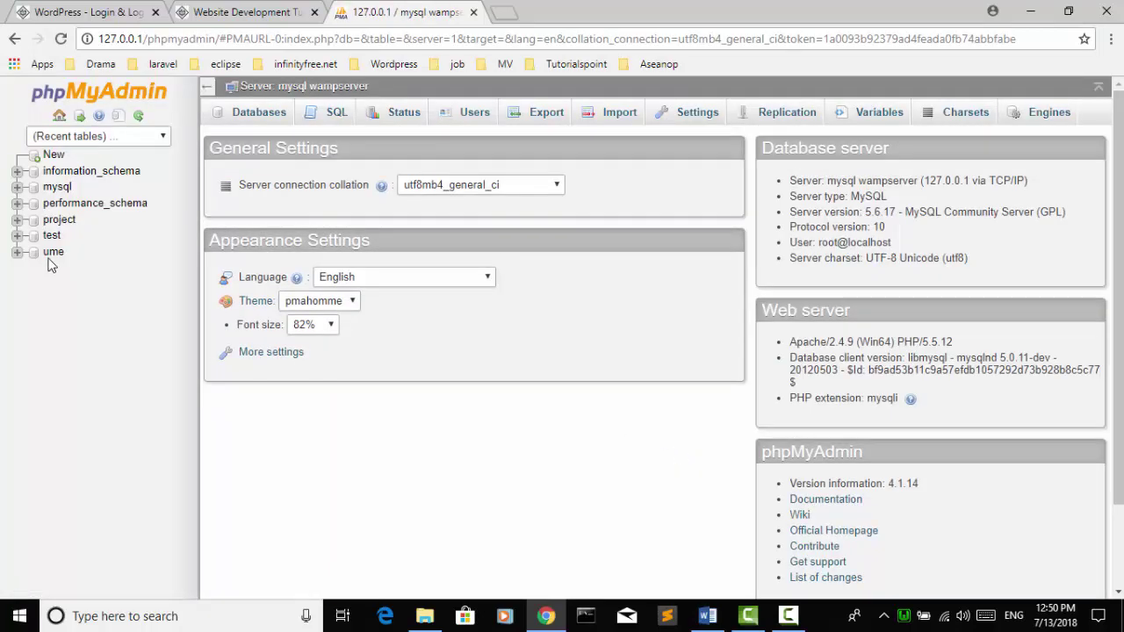
Step: Create database PP_Post with utf8_general_ci collation and open the empty pp_post database
click(51, 156)
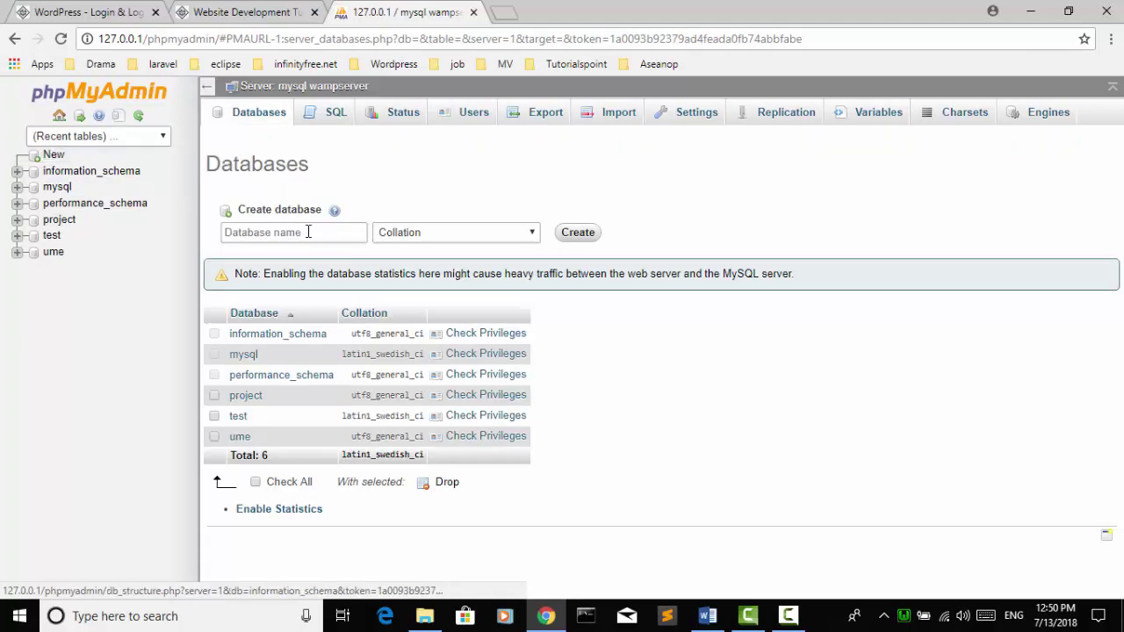
click(307, 232)
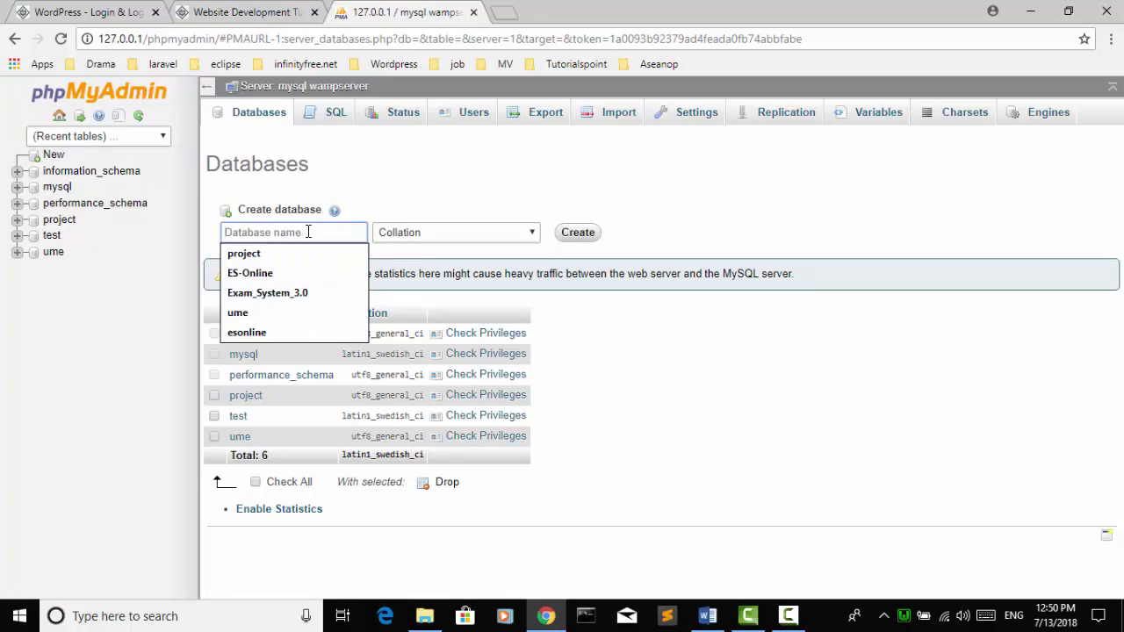
text(1)
key(BackSpace)
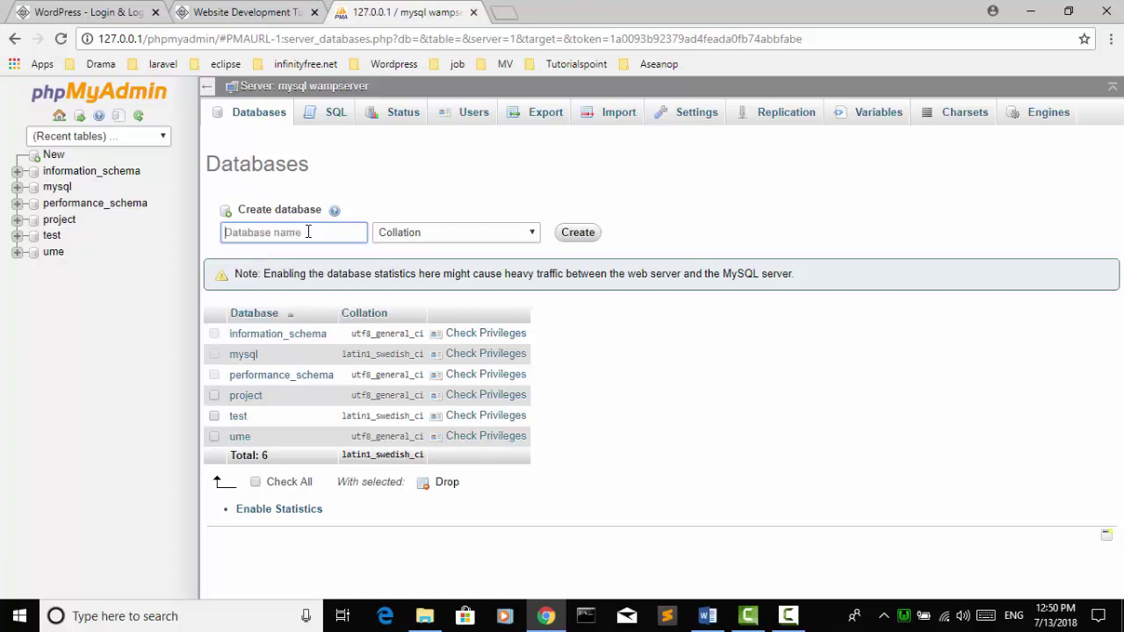
text(PP_Post)
click(417, 230)
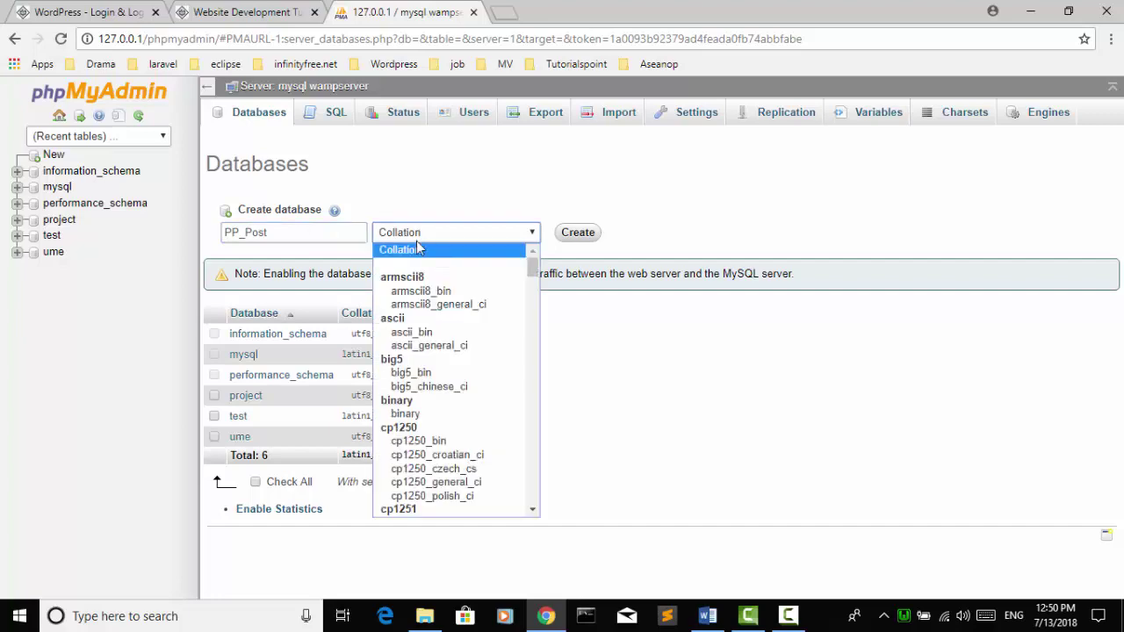
scroll(445, 348, down, 15)
scroll(445, 347, down, 10)
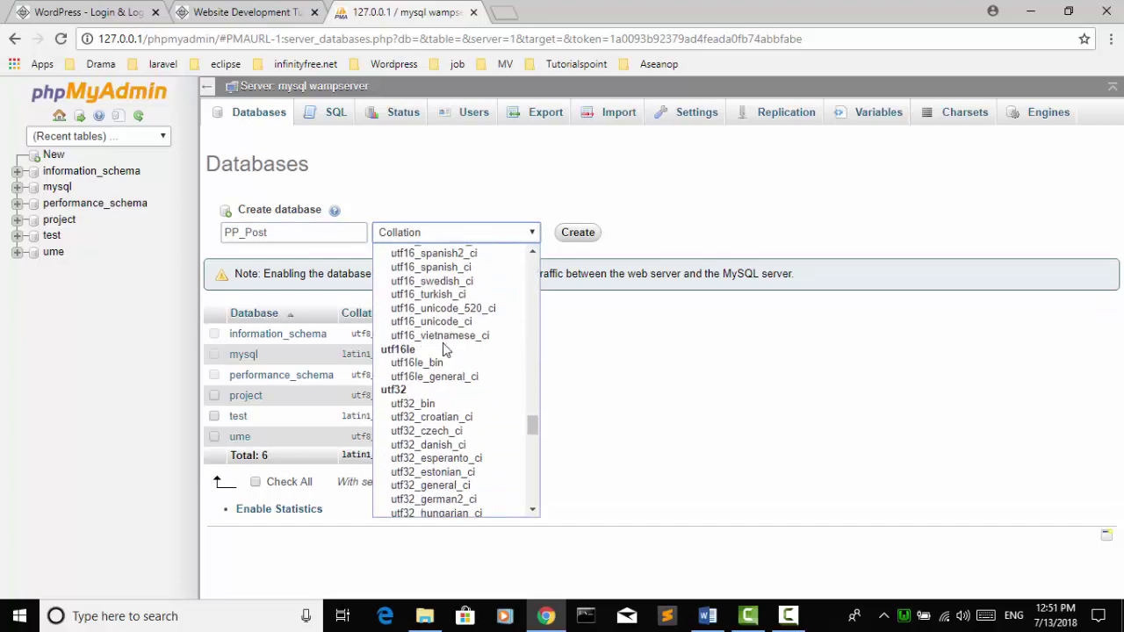
scroll(450, 362, down, 8)
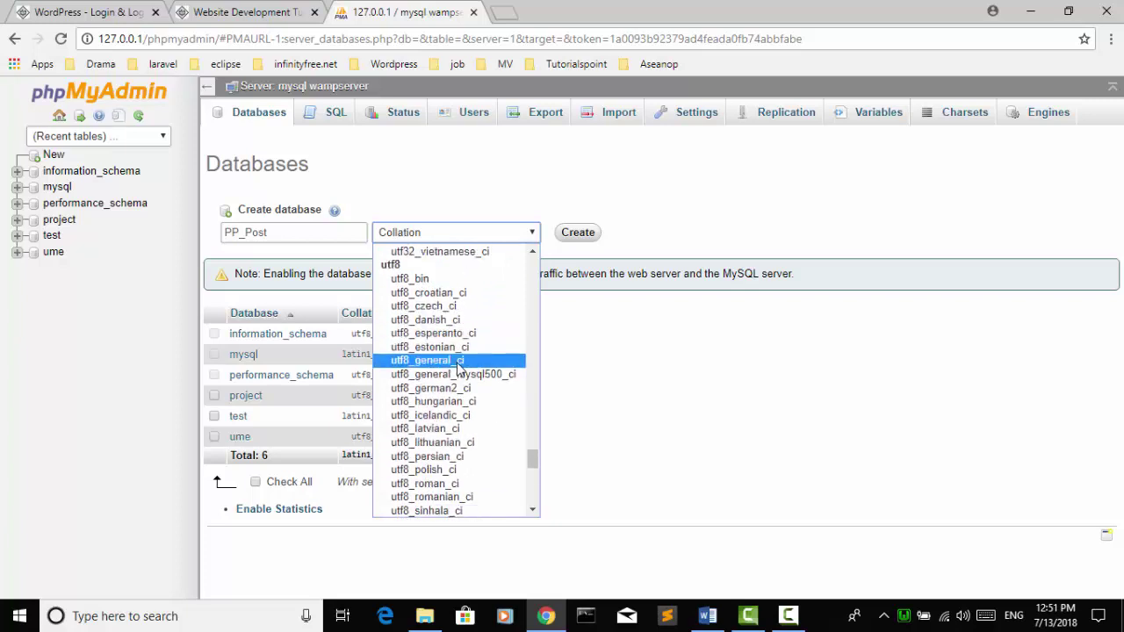
click(463, 361)
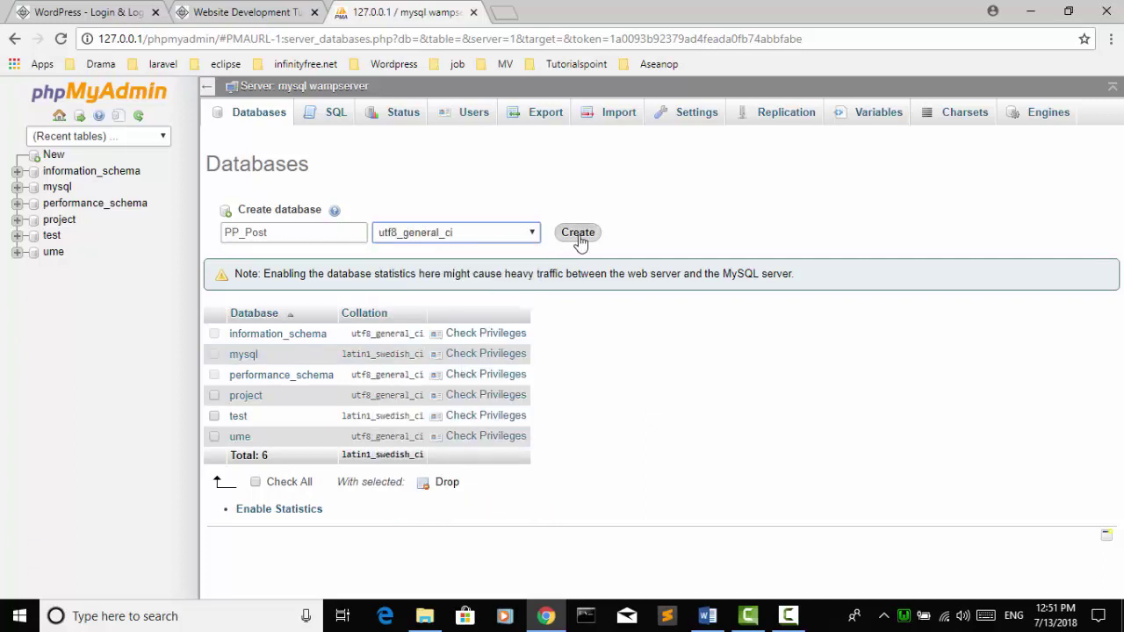
click(579, 233)
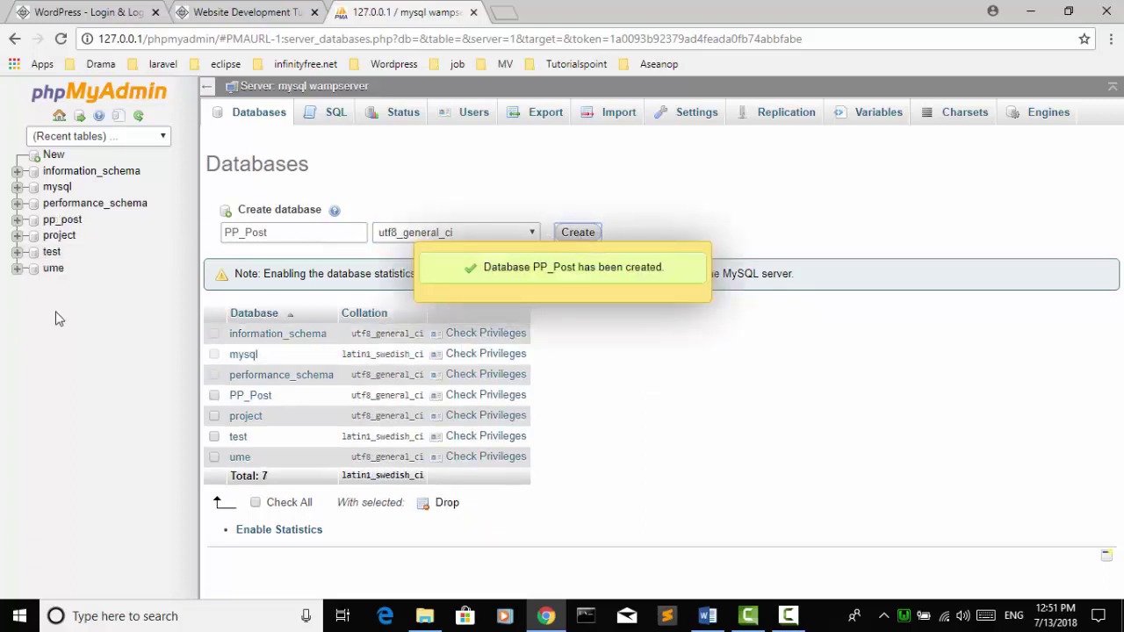
click(74, 221)
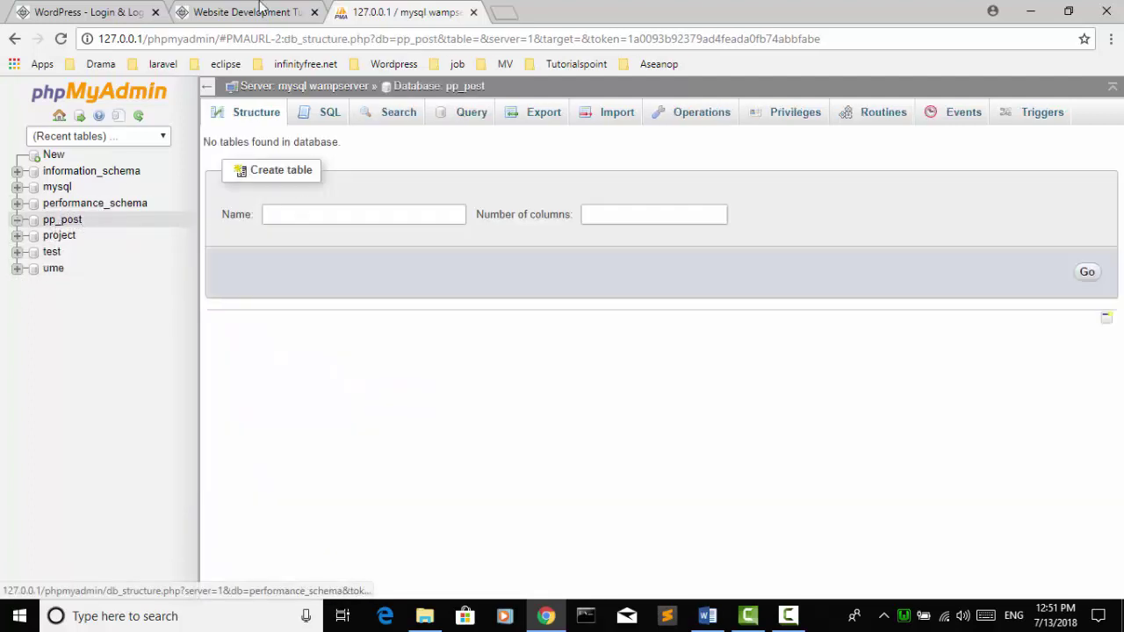
Step: Load 127.0.0.1/PP-Post in a new browser tab
click(843, 32)
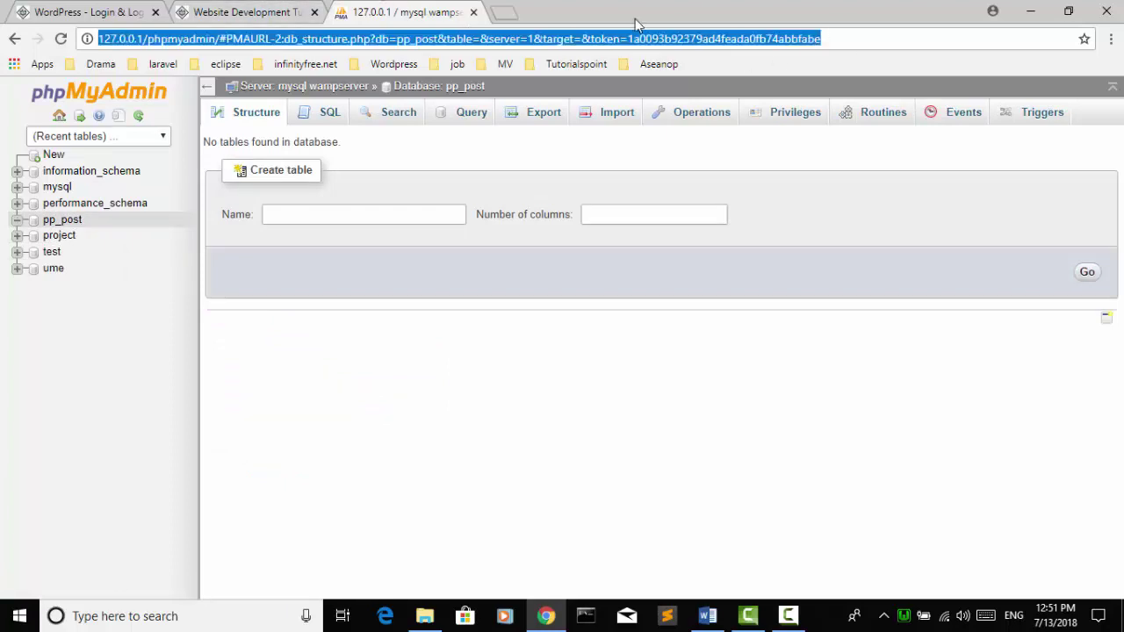
click(502, 16)
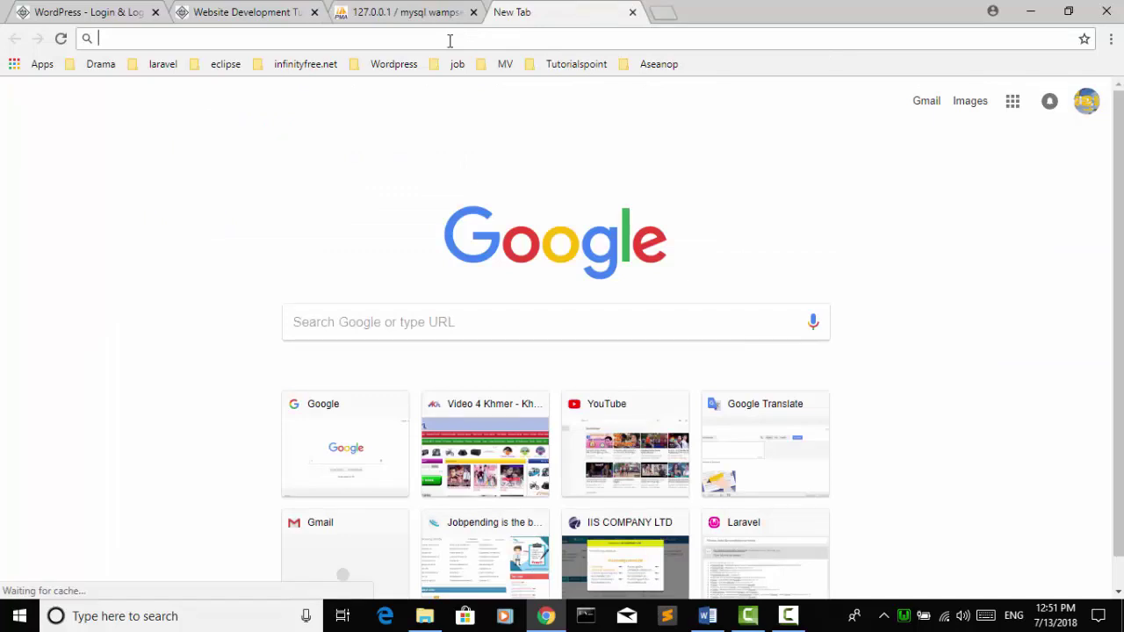
text(127.0.0.1)
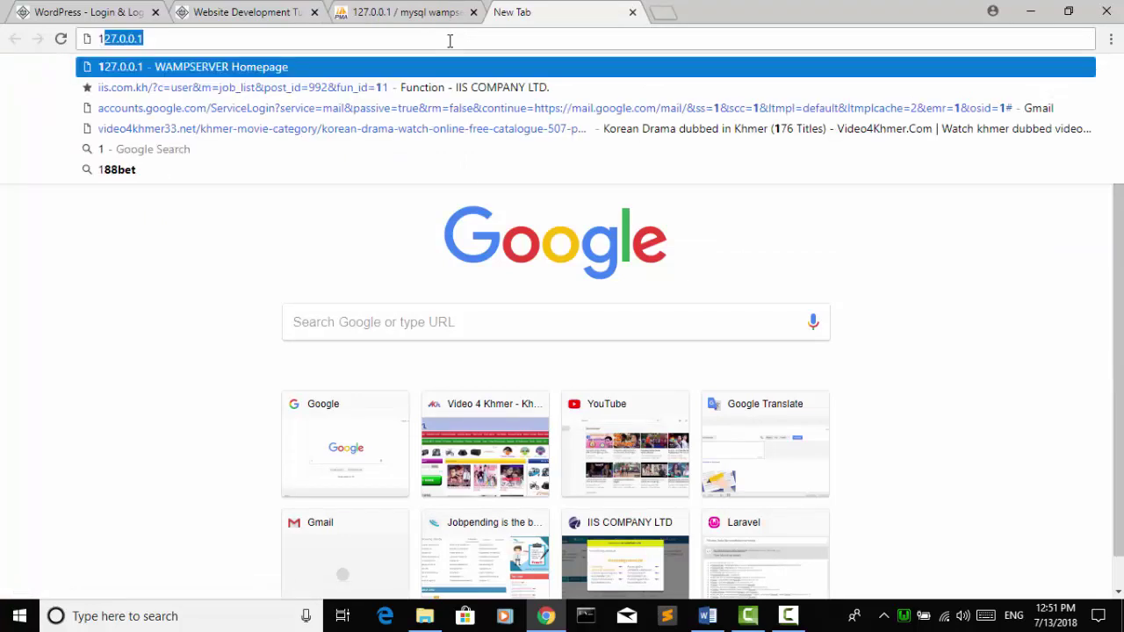
key(Right)
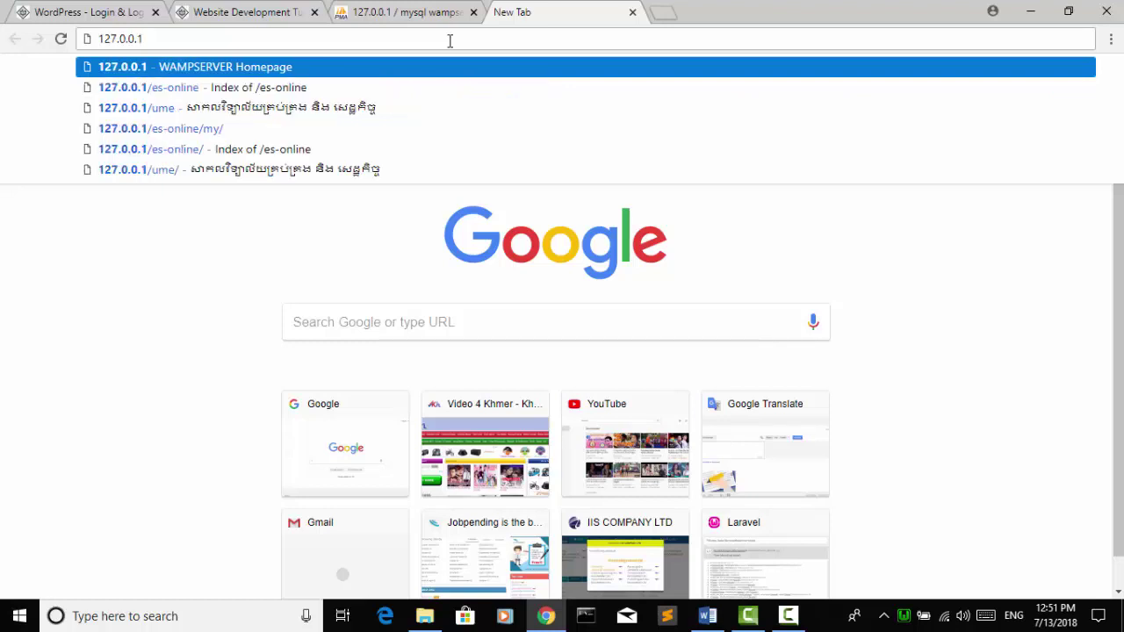
text(/)
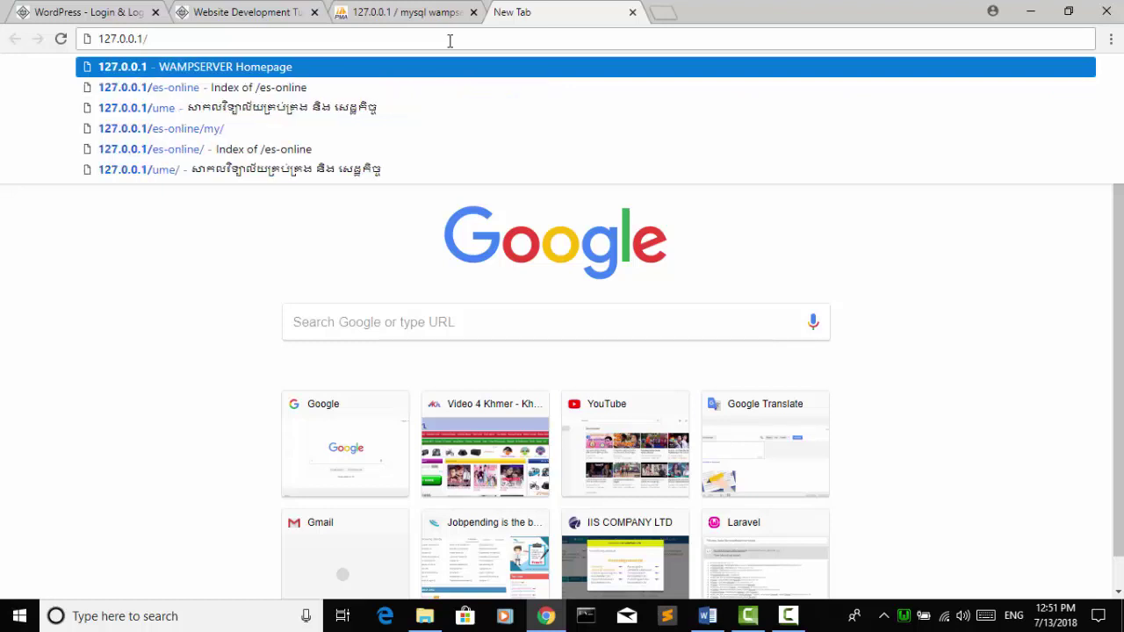
text(PP-)
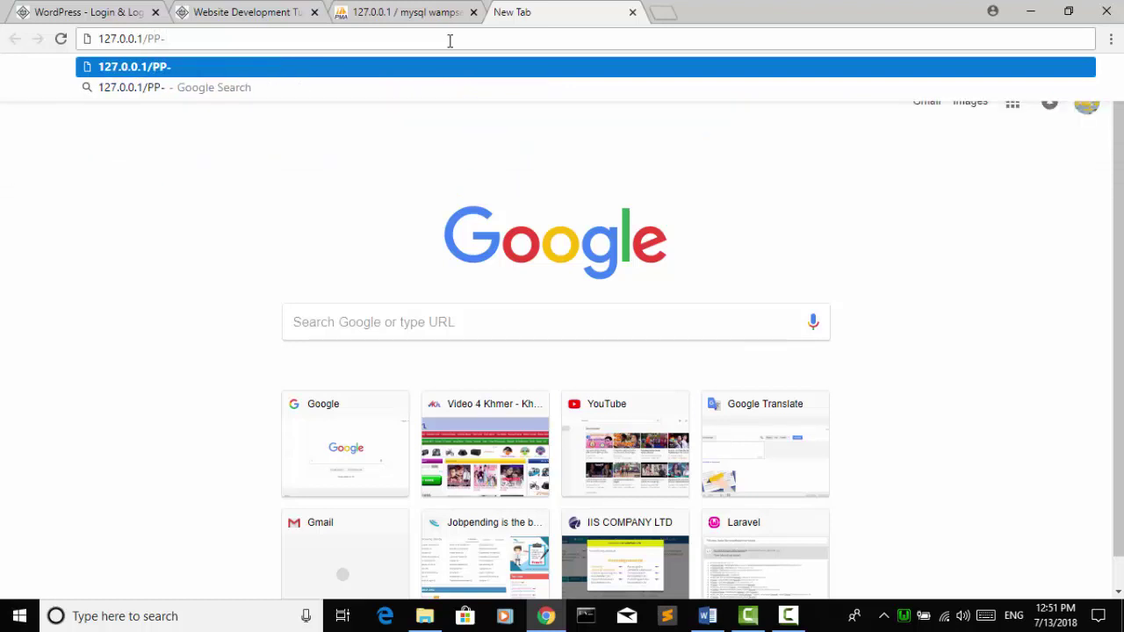
text(Post)
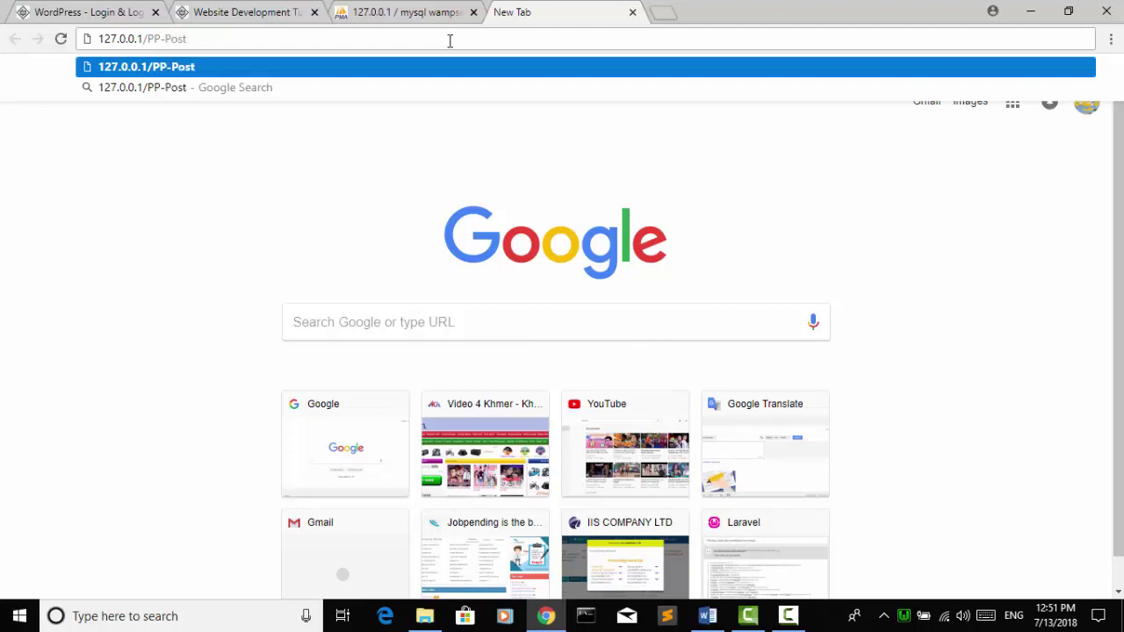
key(Return)
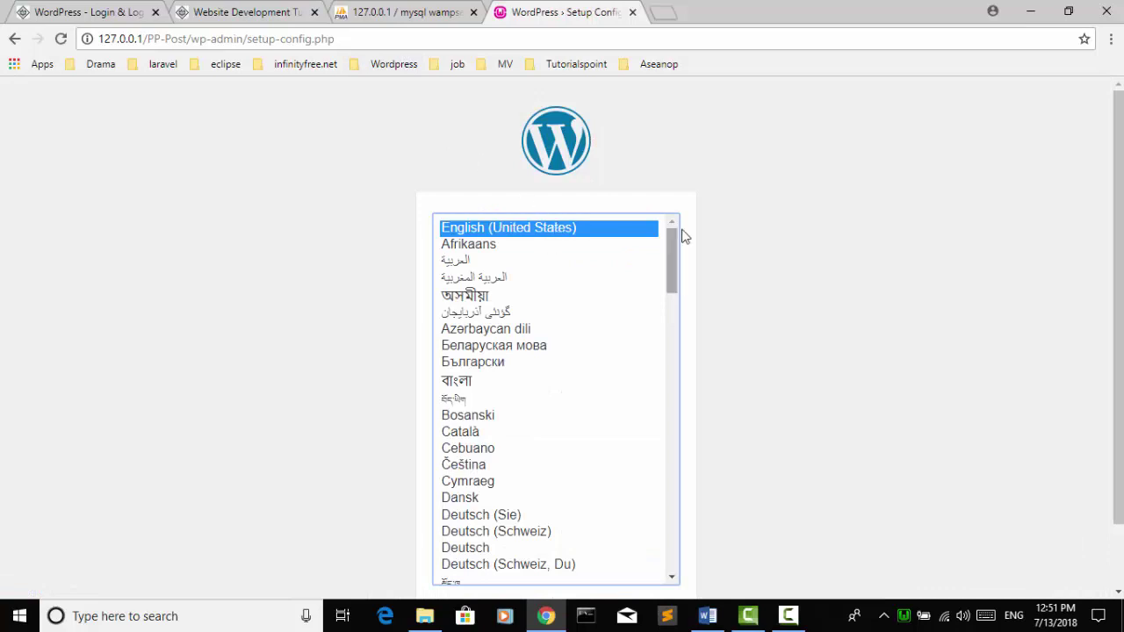
Step: Continue in English (United States) and move past the welcome page to the database form
scroll(685, 236, down, 1)
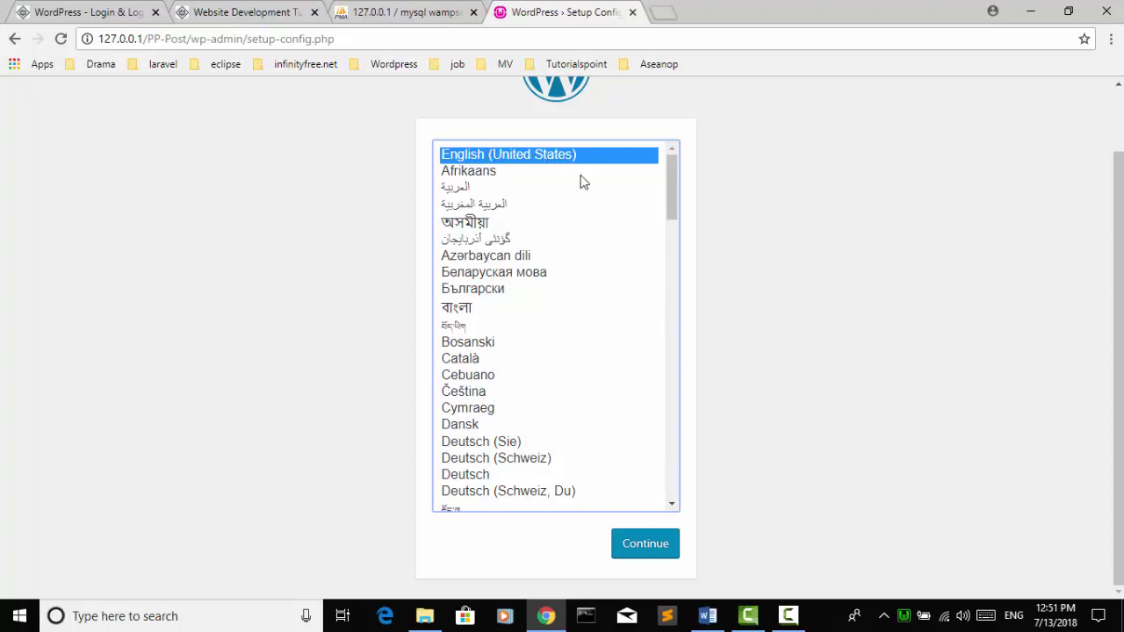
click(653, 548)
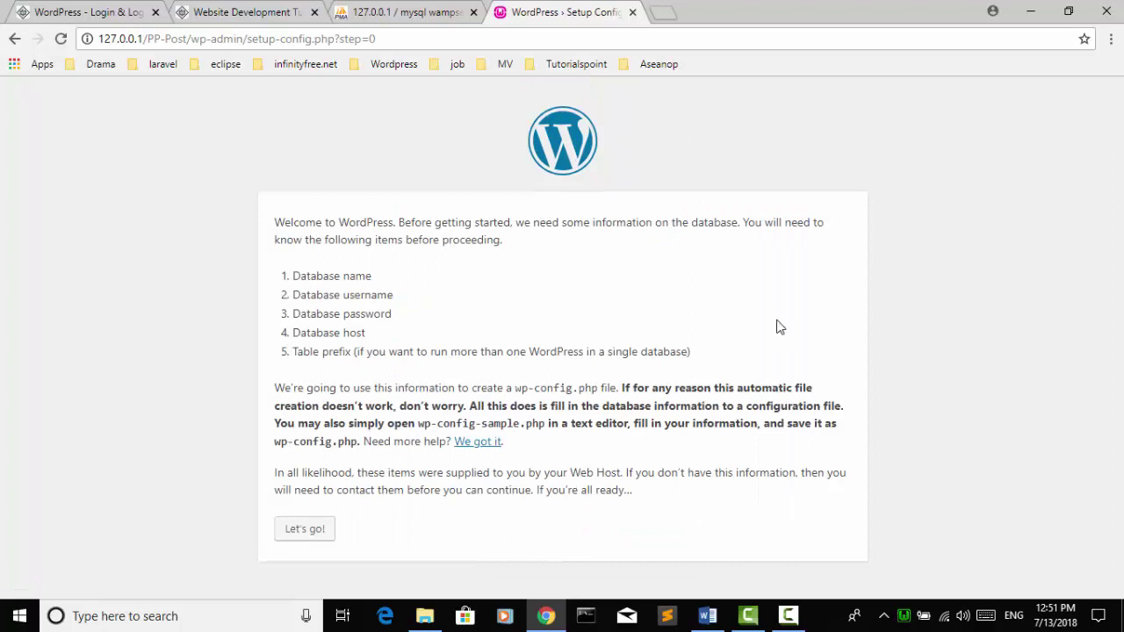
click(307, 537)
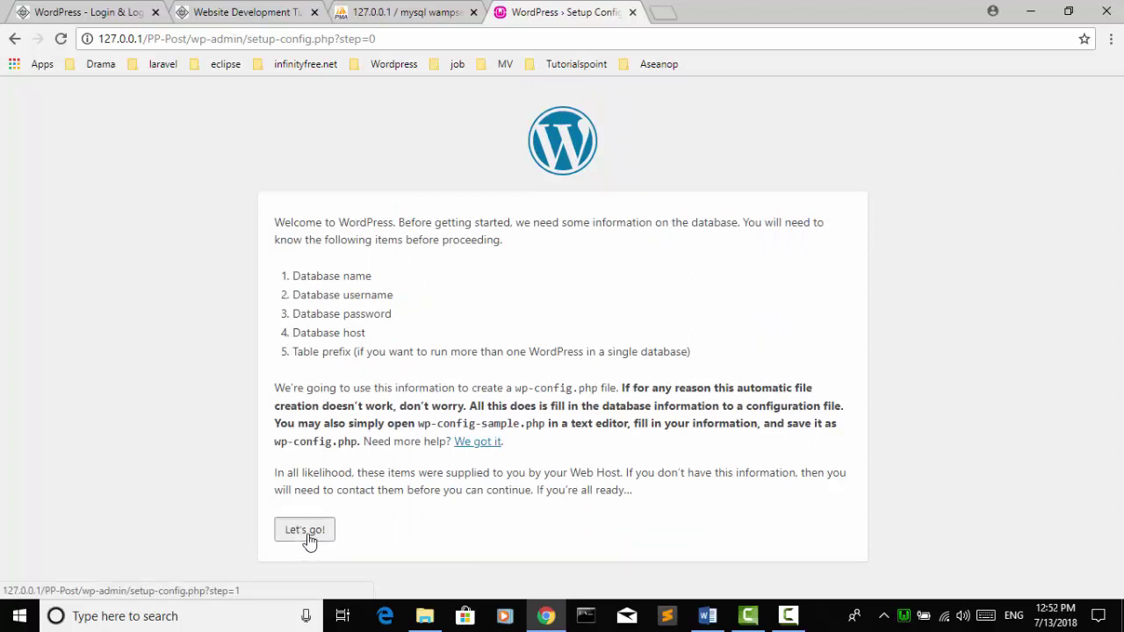
click(513, 265)
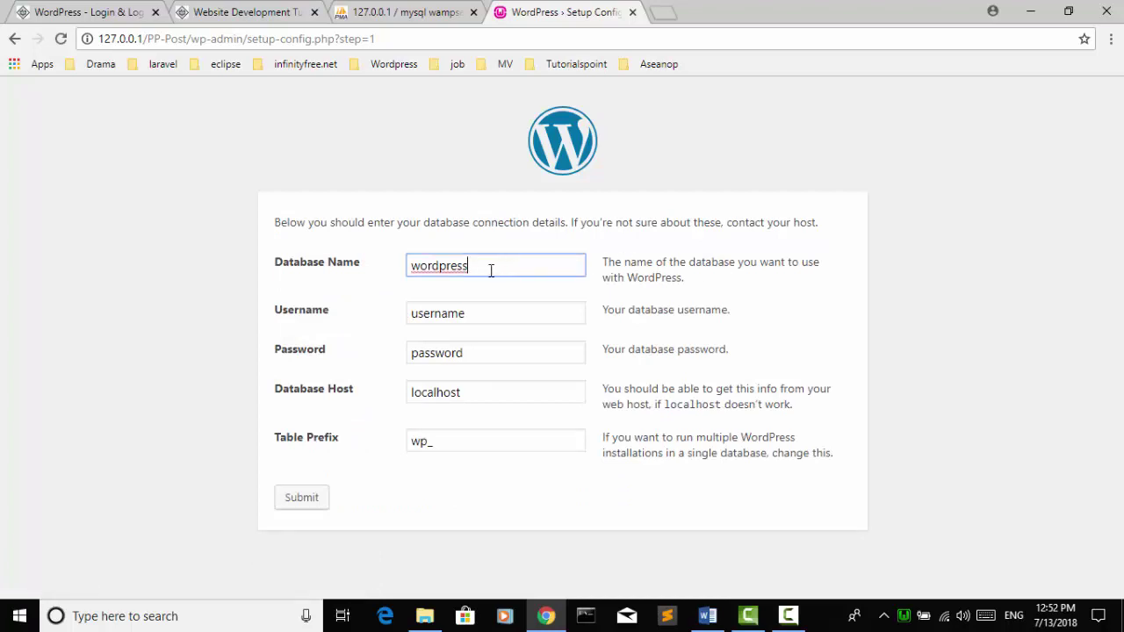
Step: Copy pp_post from phpMyAdmin and paste it over 'wordpress' as the Database Name
click(379, 11)
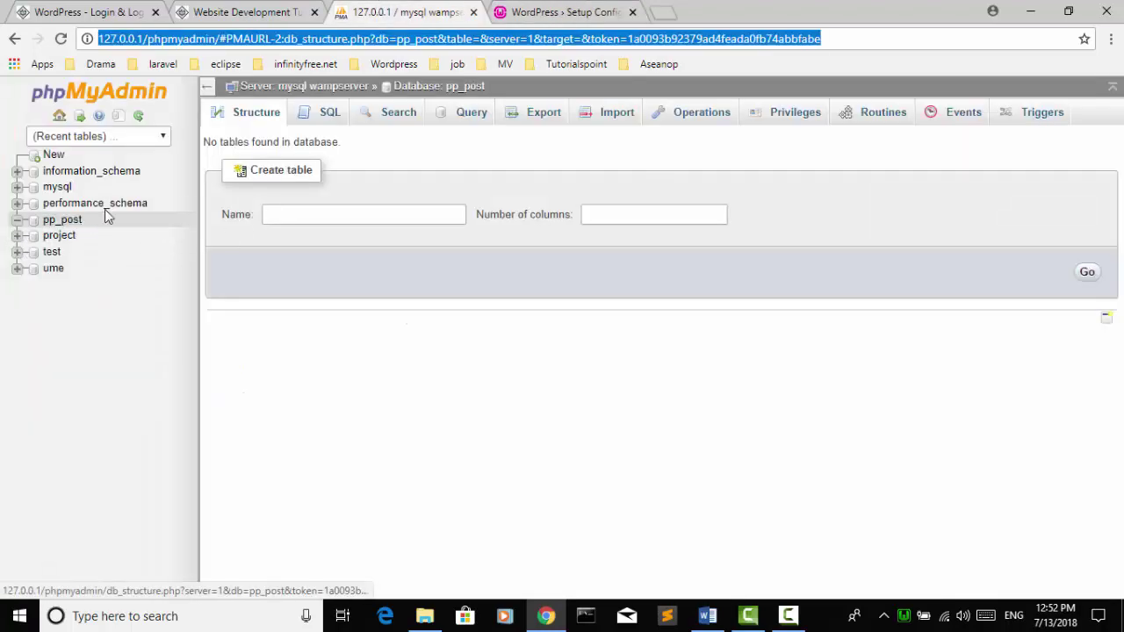
click(63, 226)
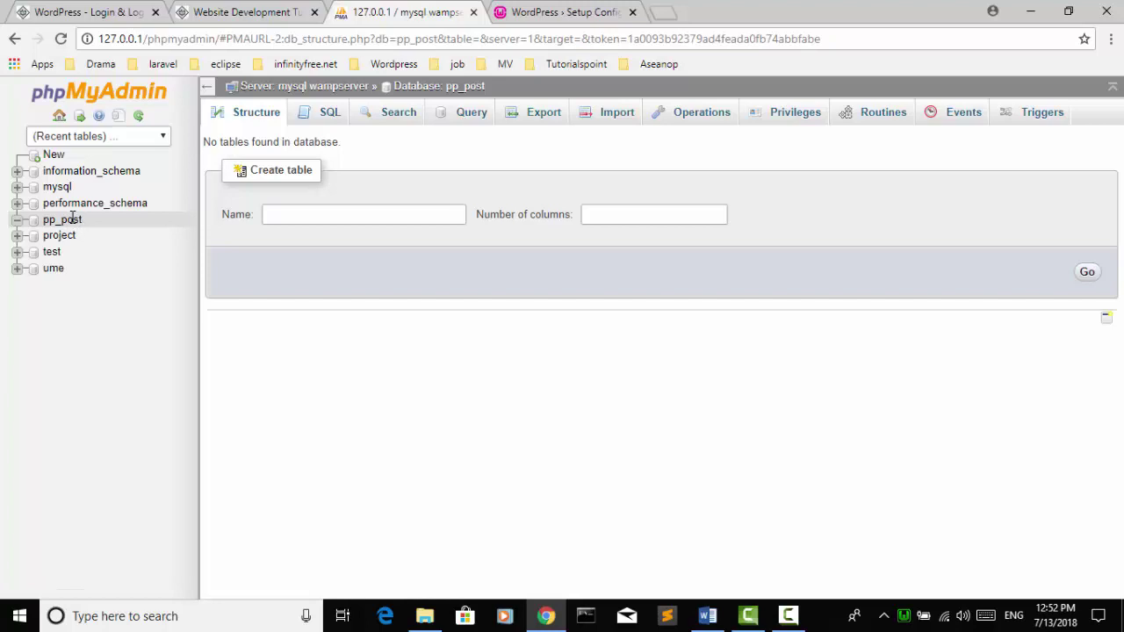
double_click(74, 222)
key(super+c)
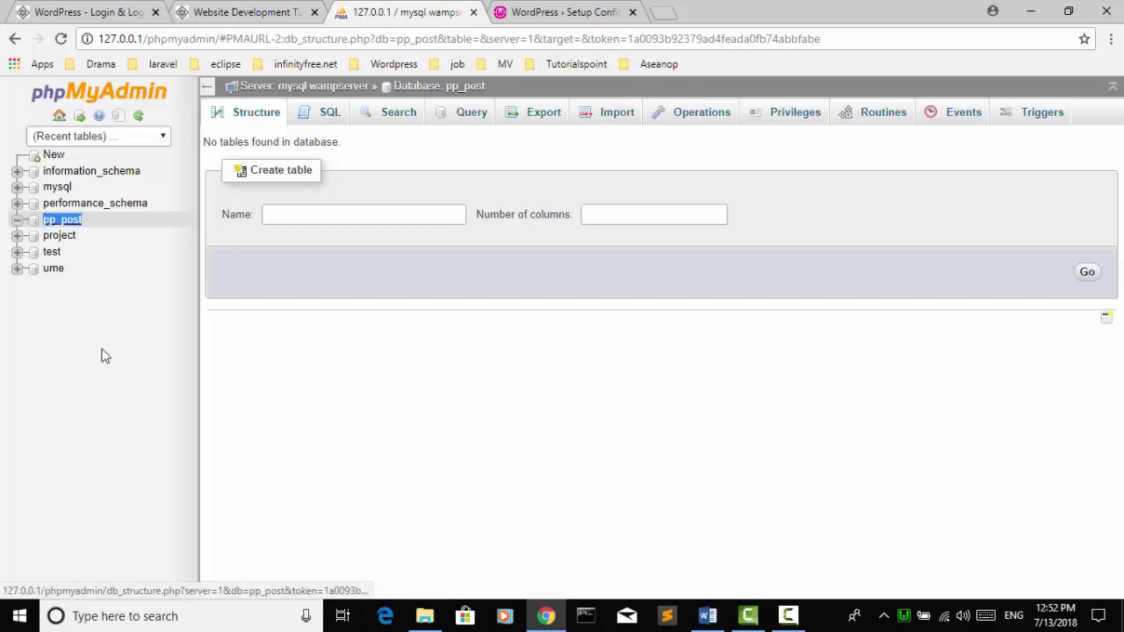
click(562, 11)
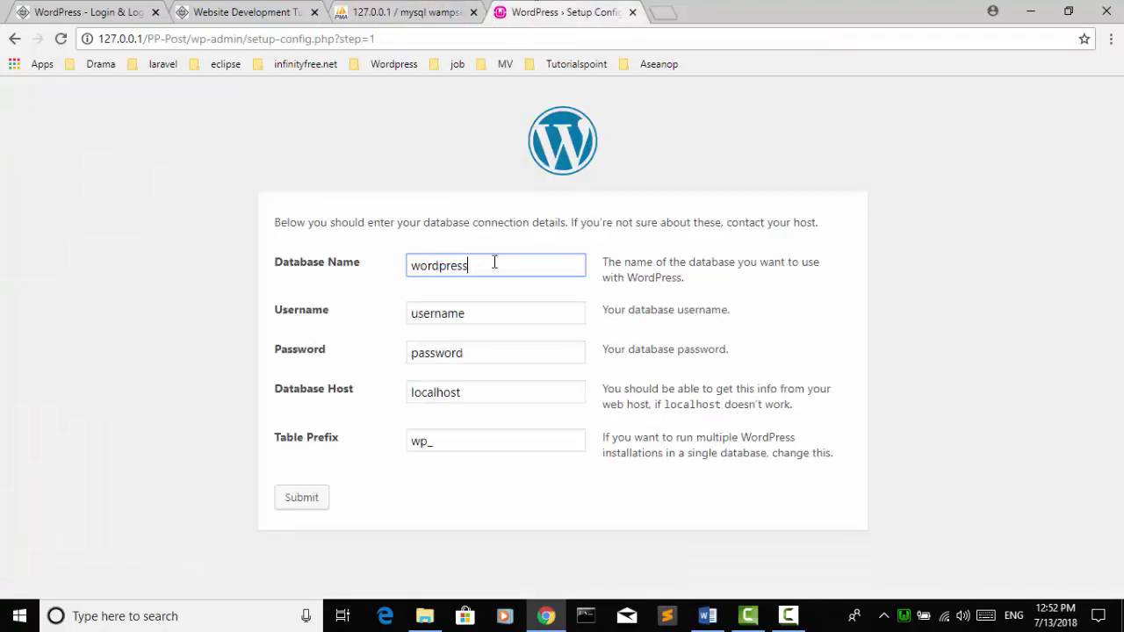
double_click(455, 273)
right_click(451, 269)
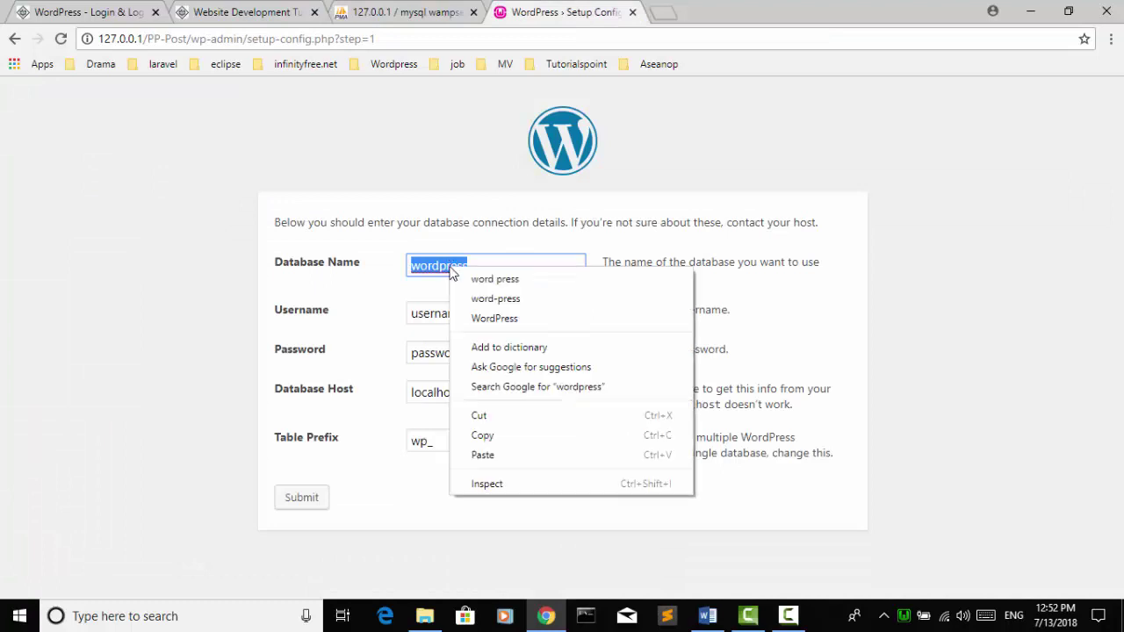
click(484, 453)
Step: Set Username to root and leave the Password empty
click(496, 317)
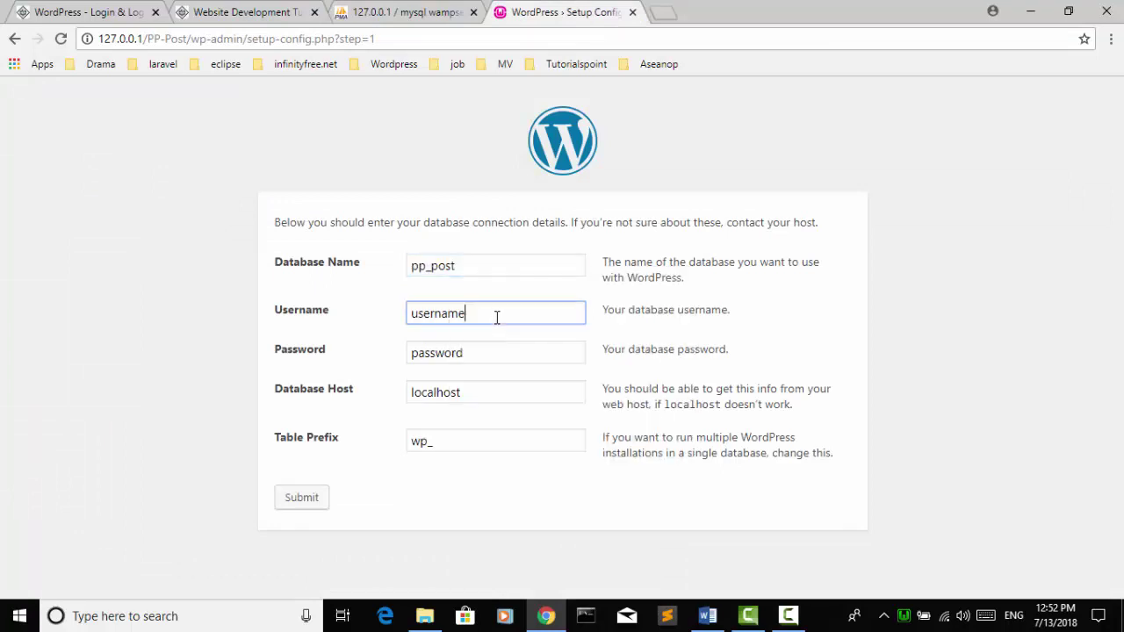
double_click(495, 317)
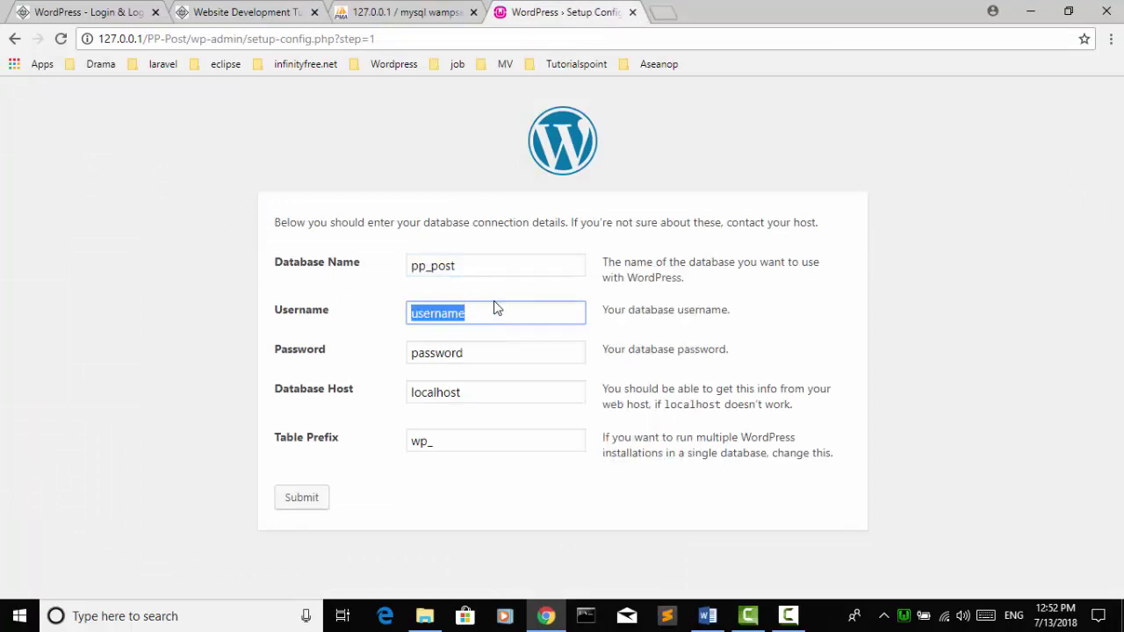
text(root)
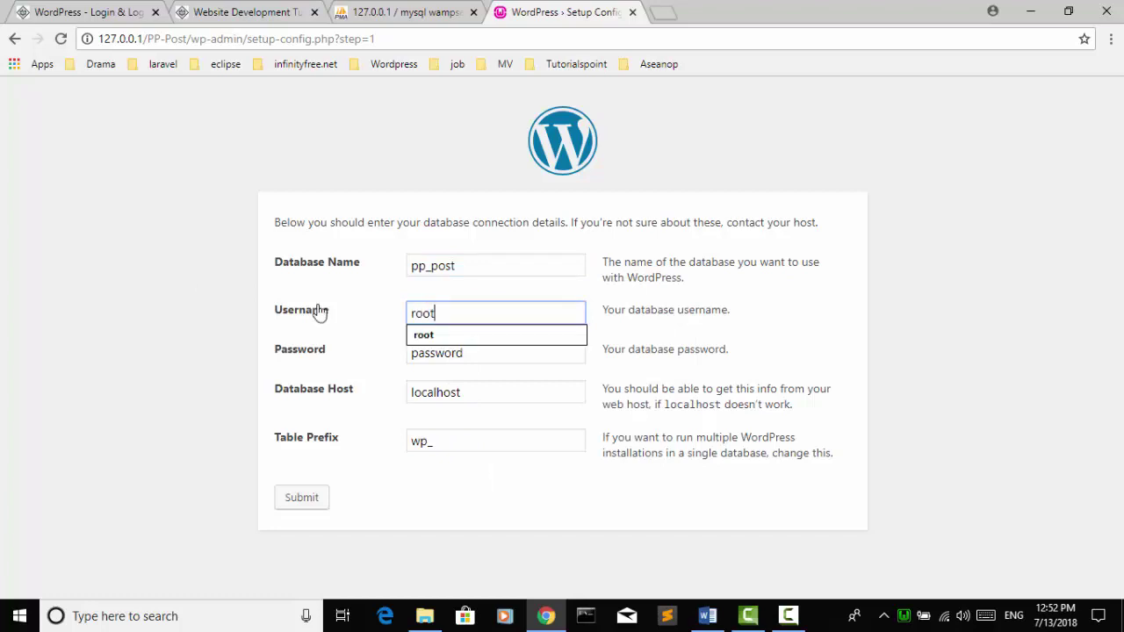
click(496, 351)
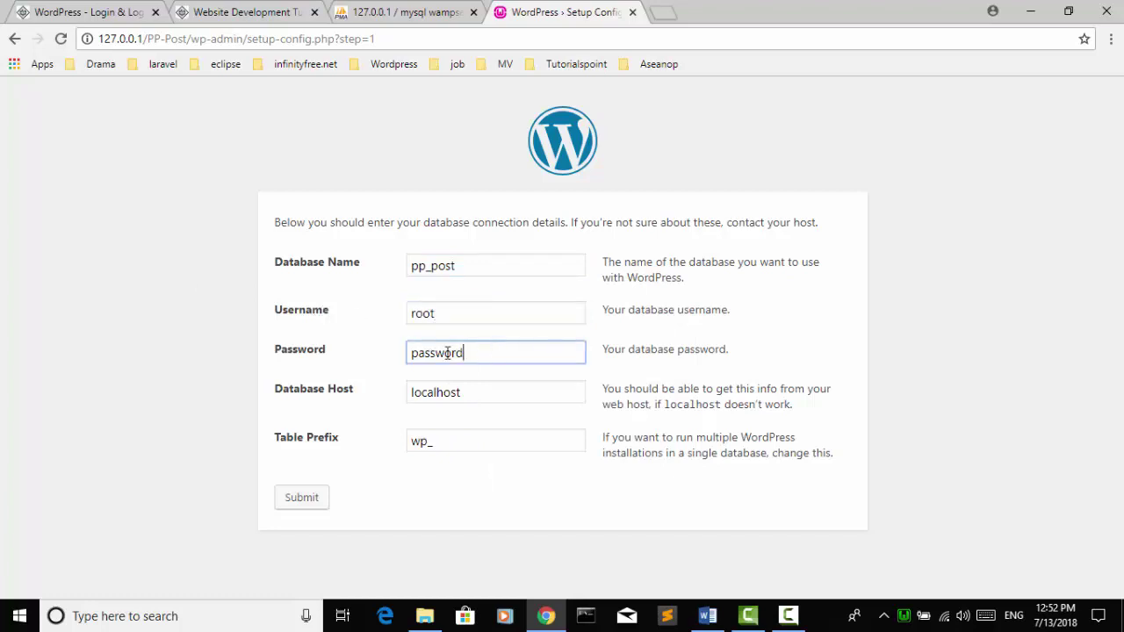
click(299, 352)
key(BackSpace)
click(483, 392)
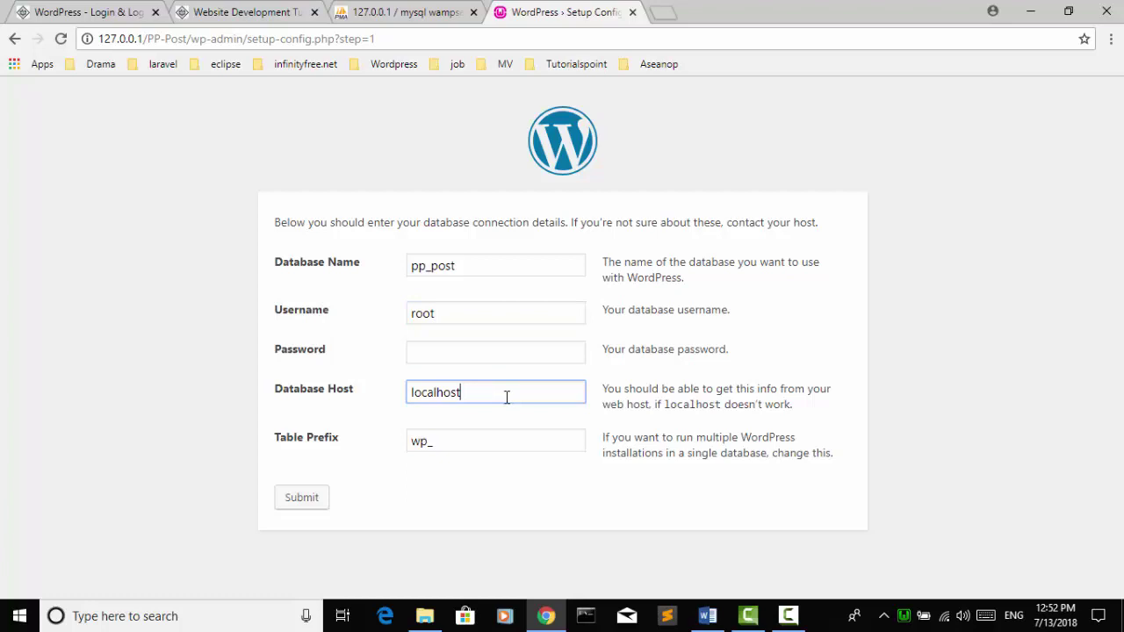
Step: Review the password, localhost host, table prefix and root username, then submit the connection details
click(325, 467)
click(482, 353)
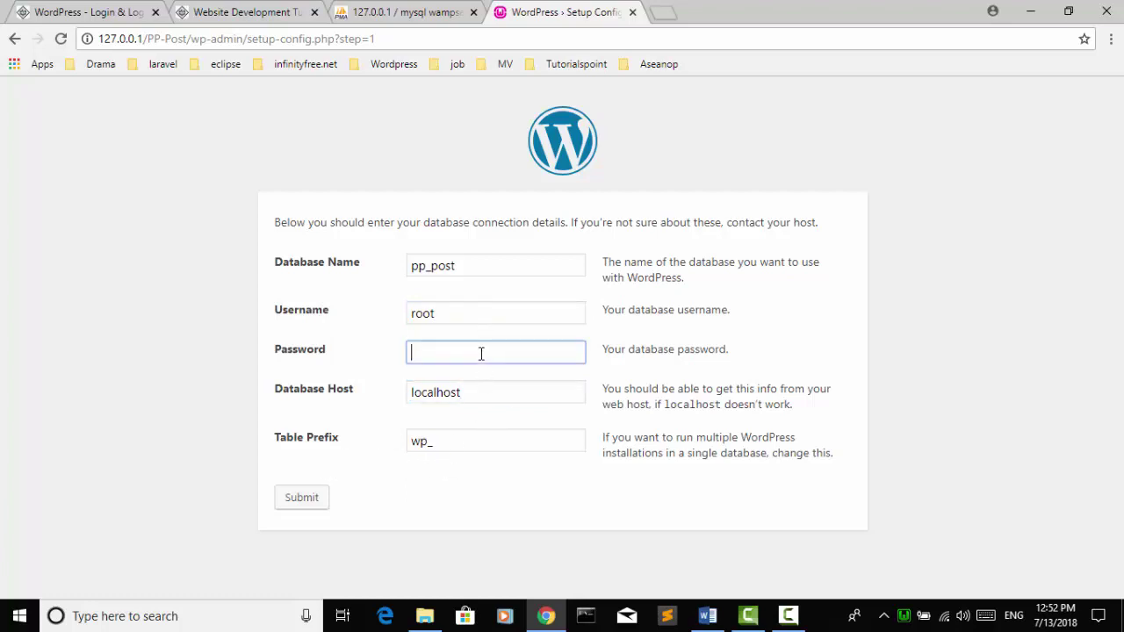
click(485, 395)
click(474, 436)
click(480, 313)
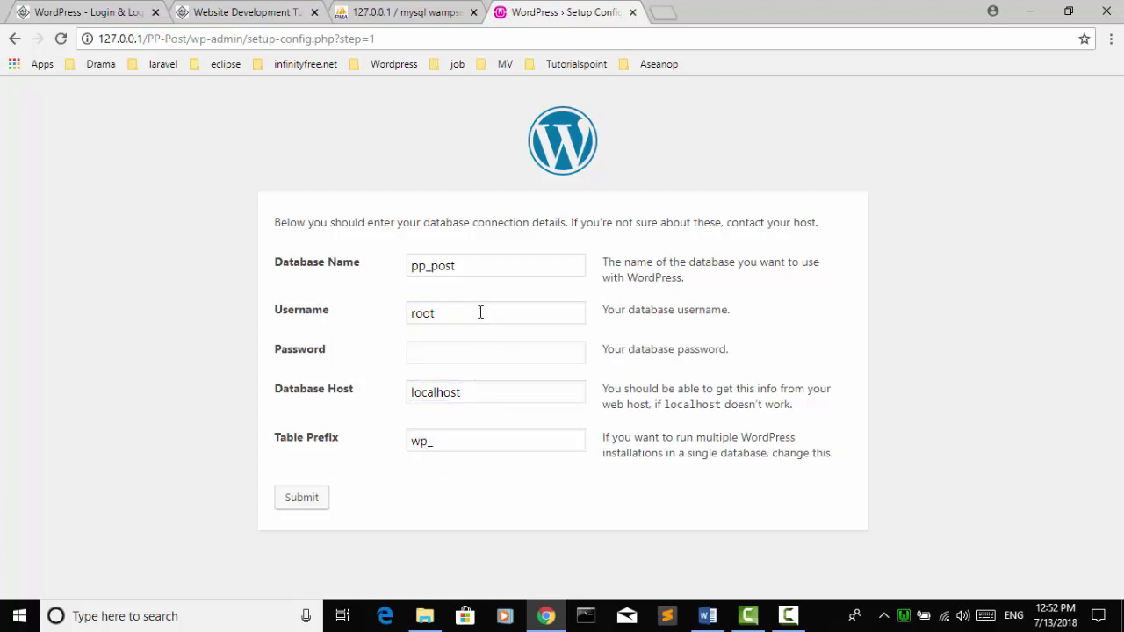
click(353, 463)
click(301, 504)
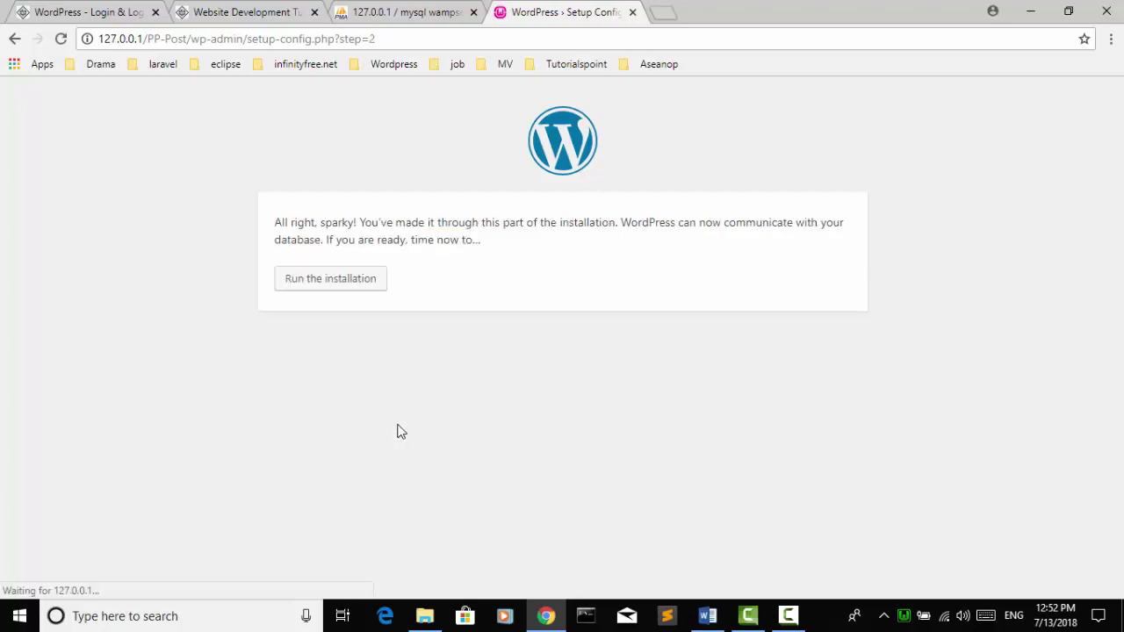
Step: Run the installation from the confirmation page
click(345, 281)
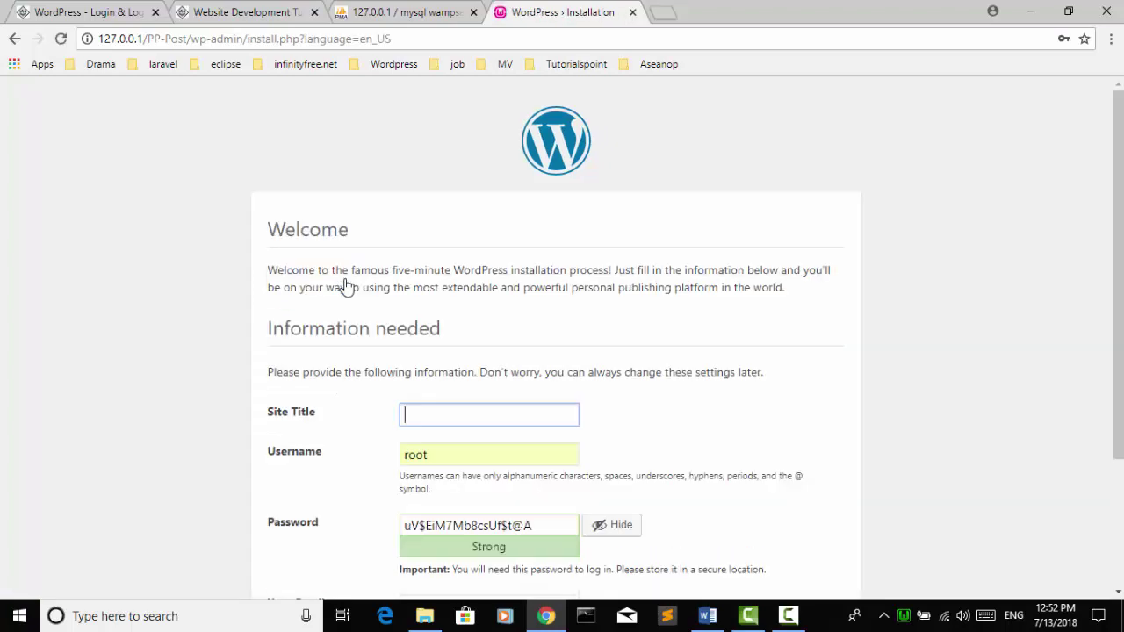
Step: Enter 'PP-Post News' as the Site Title, replacing an initial 'Phnom Penh Post' entry
scroll(405, 211, down, 2)
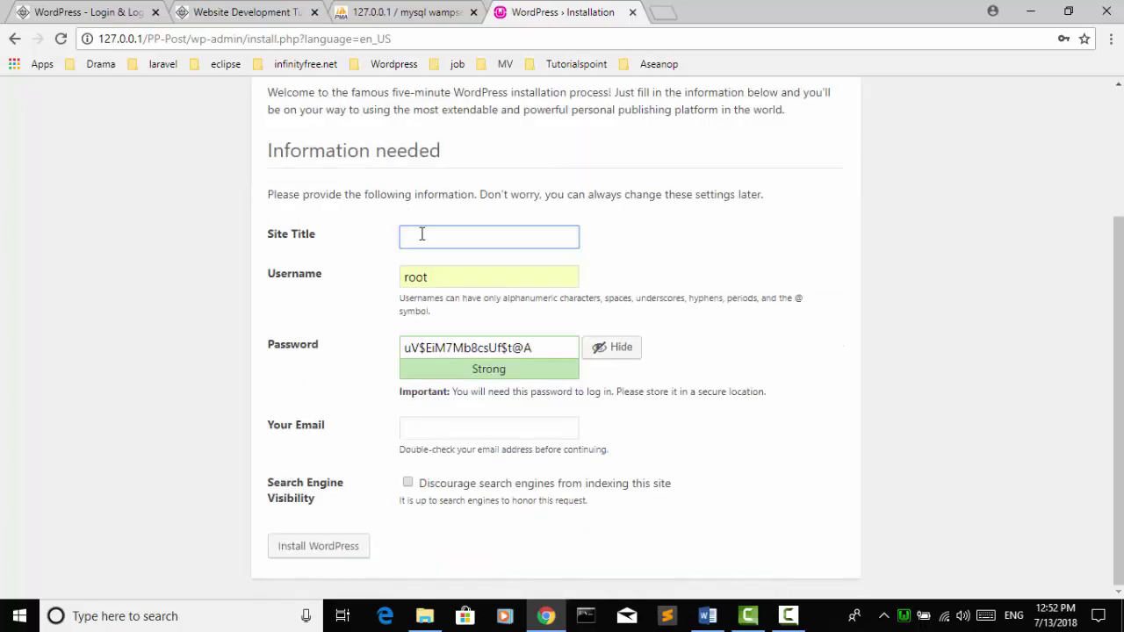
click(425, 238)
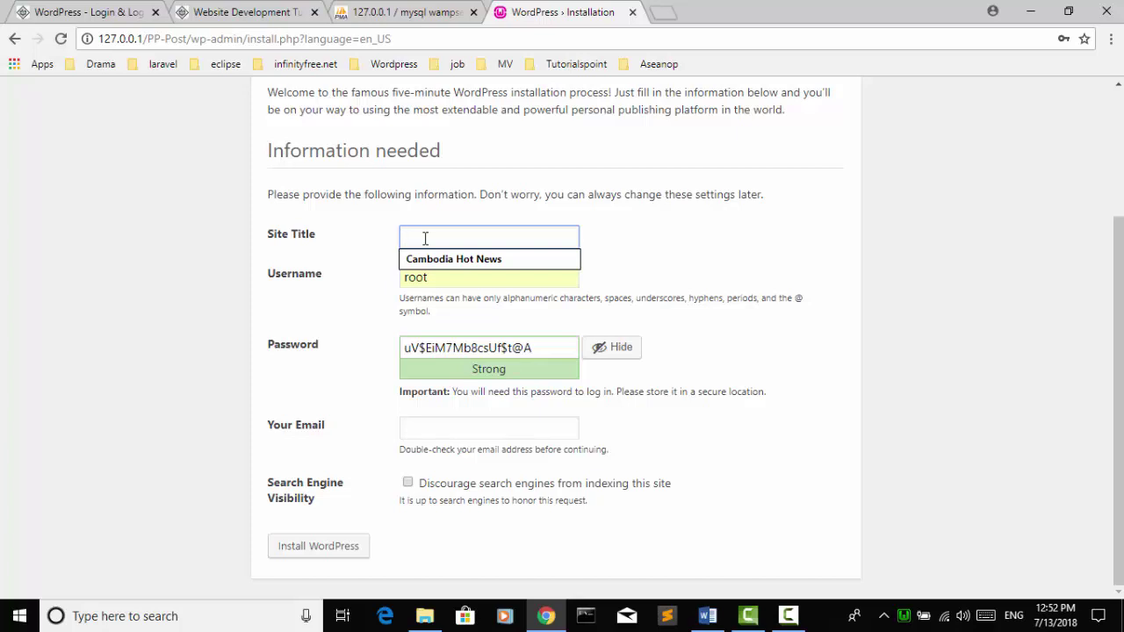
text(Ph)
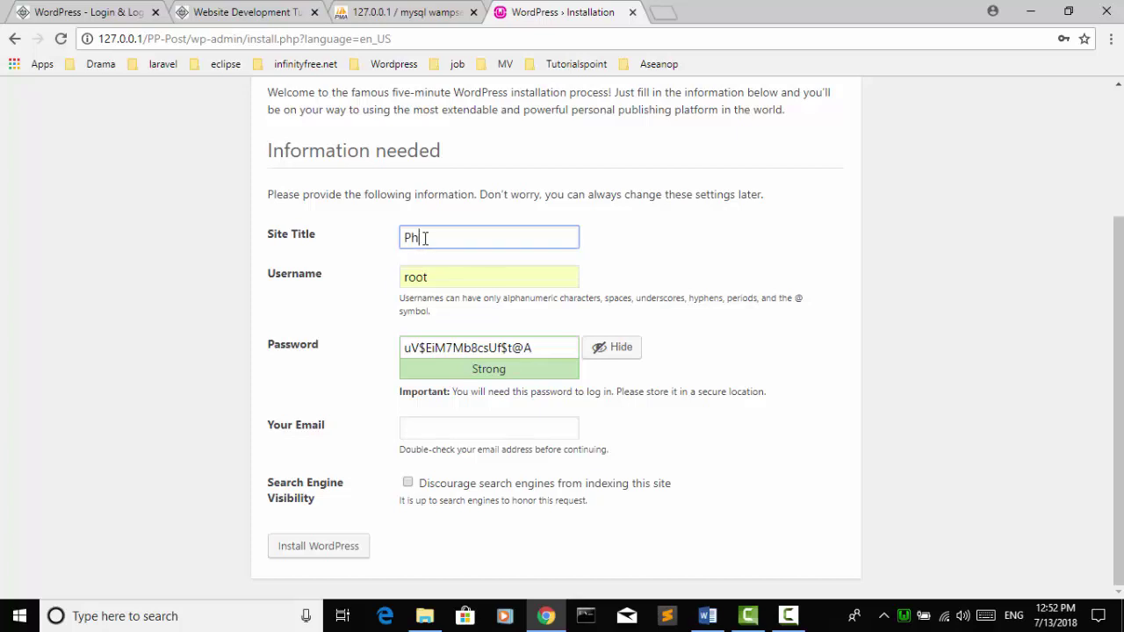
key(BackSpace)
text(H)
key(BackSpace)
text(hnom Penh Psot)
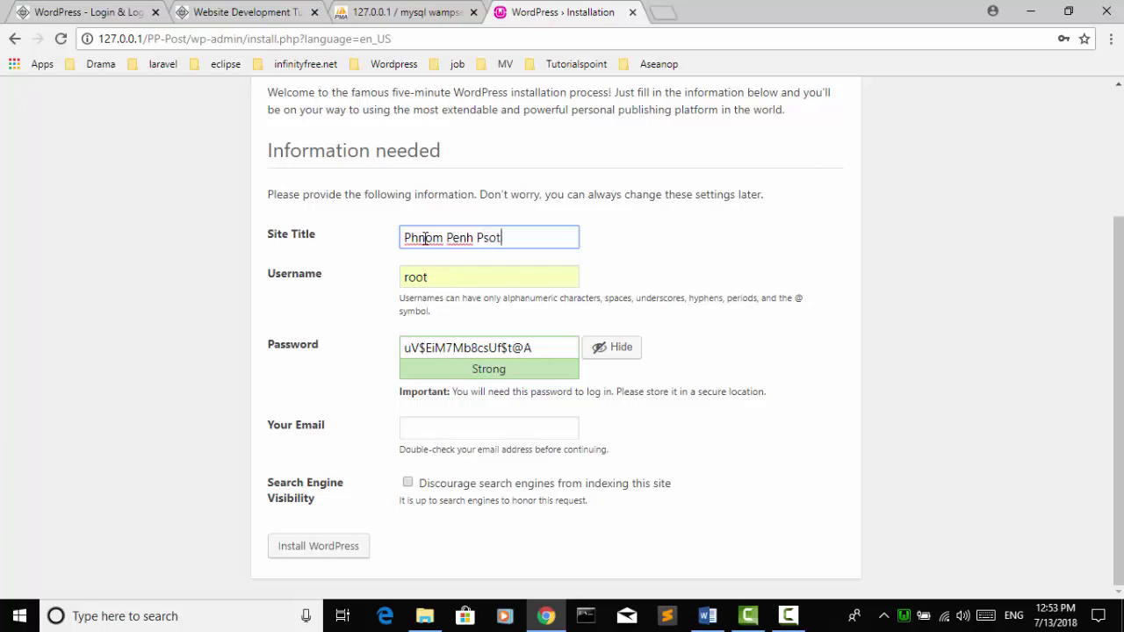
key(BackSpace)
key(BackSpace)
key(BackSpace)
text(ost)
drag(479, 237, 198, 234)
key(BackSpace)
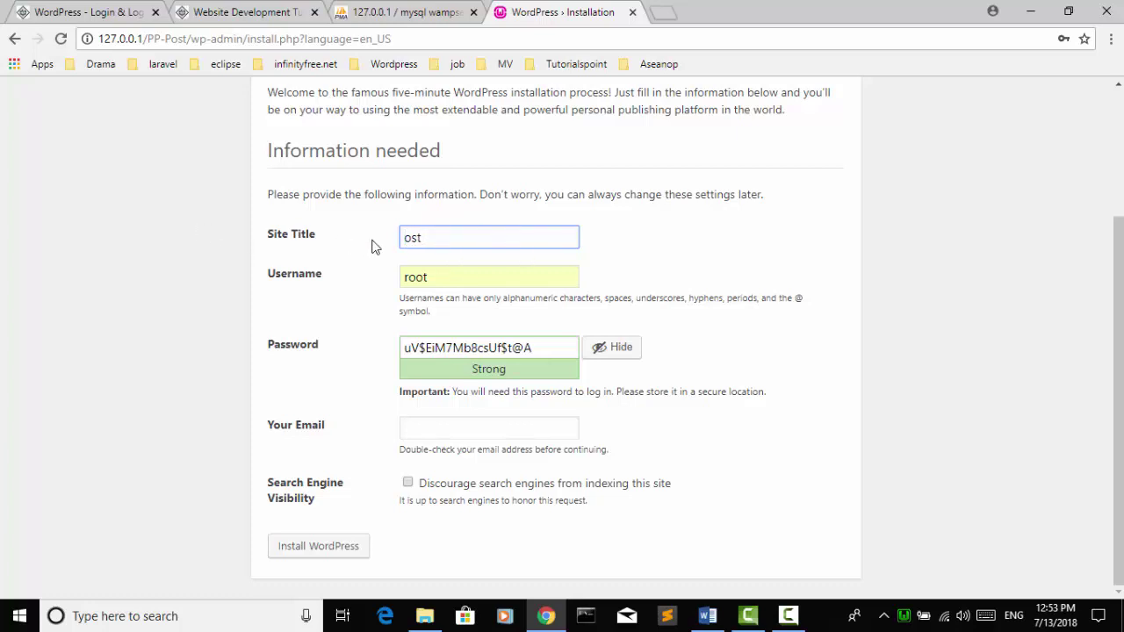
text(PP-Post News)
Step: Keep root as the admin username and dismiss the username suggestions
click(440, 277)
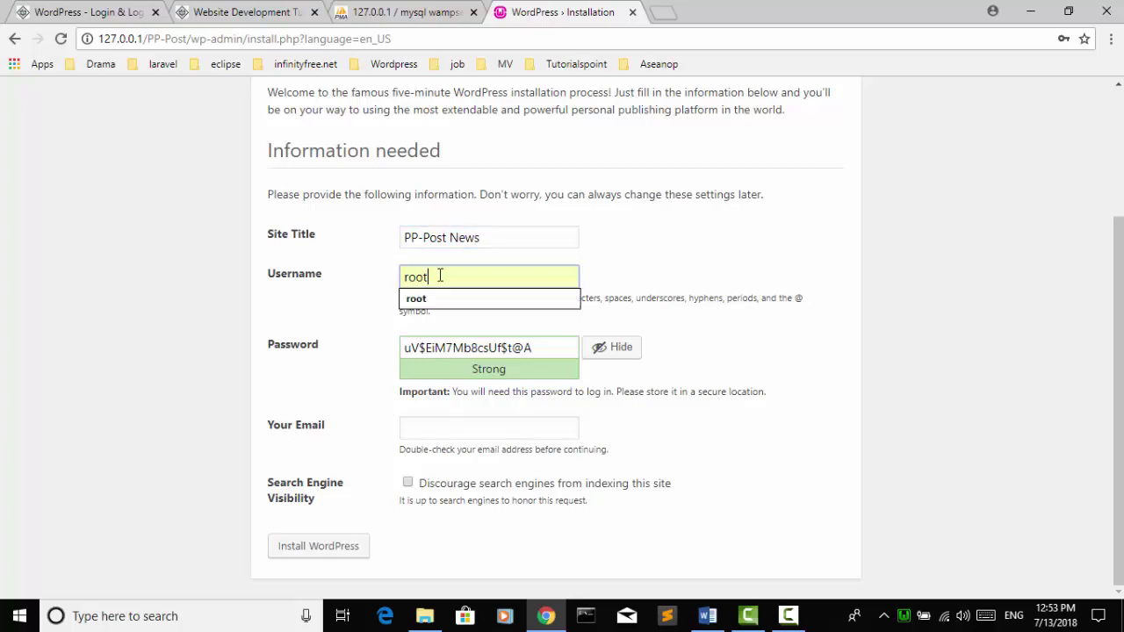
drag(440, 277, 283, 284)
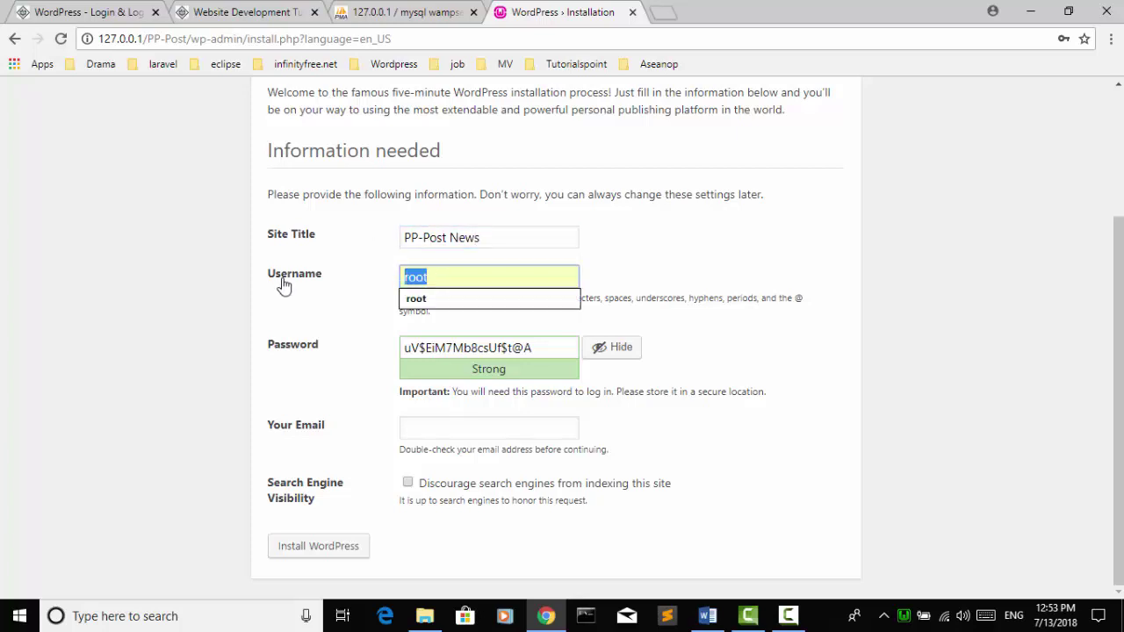
click(458, 273)
drag(436, 279, 363, 288)
click(436, 278)
click(381, 289)
click(431, 281)
click(345, 293)
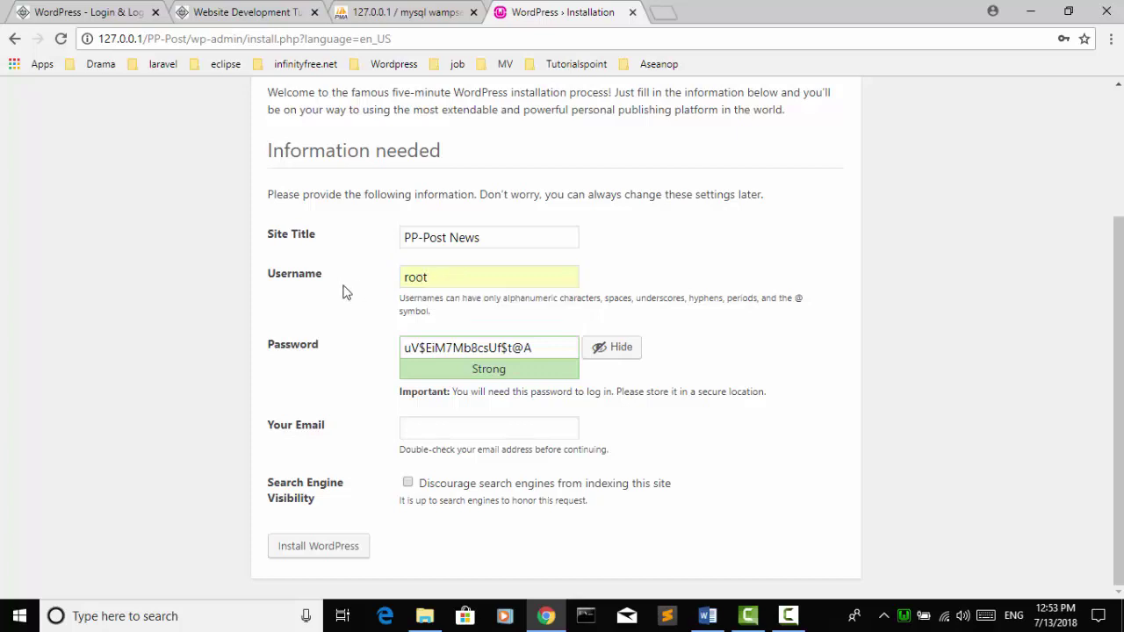
Step: Replace the generated password with a short weak password, confirm weak-password use, and submit
click(541, 345)
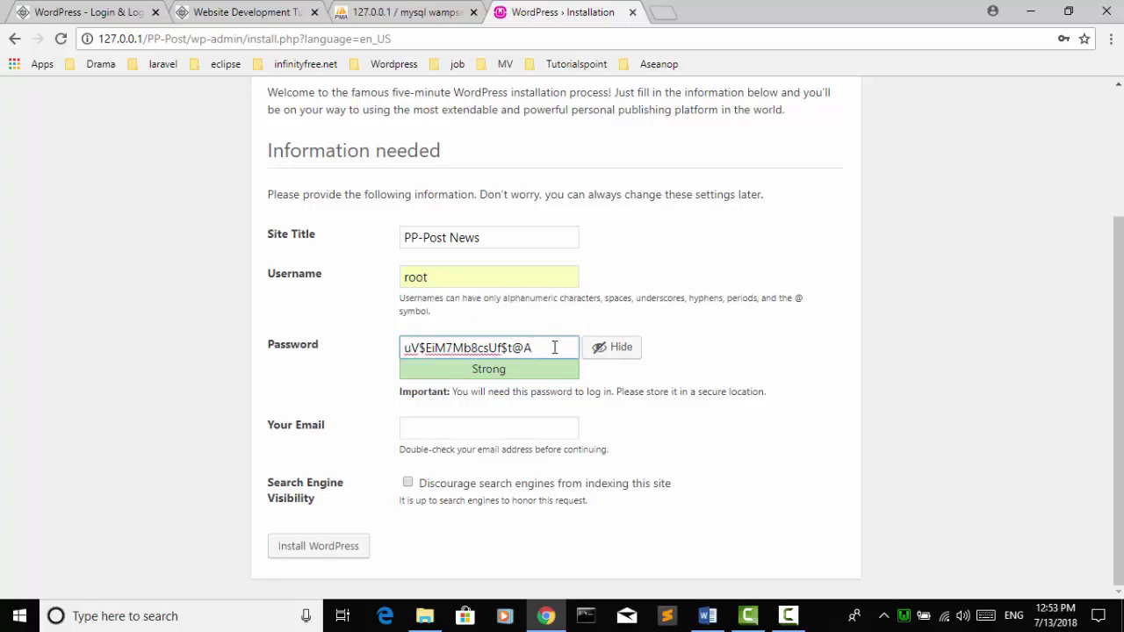
drag(555, 349, 63, 377)
click(617, 360)
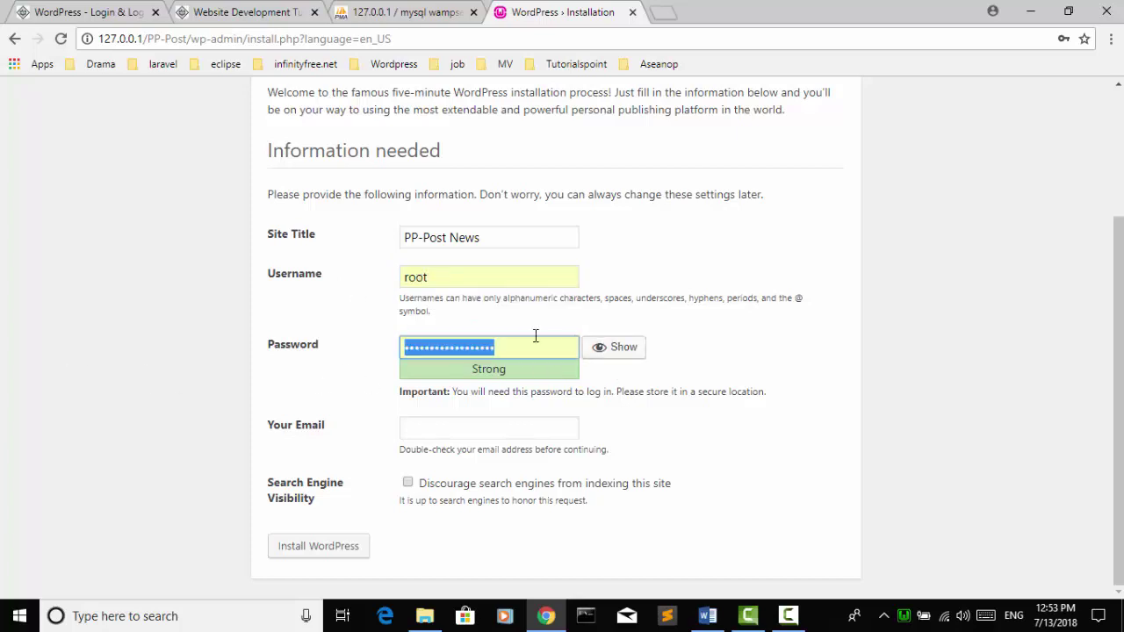
key(BackSpace)
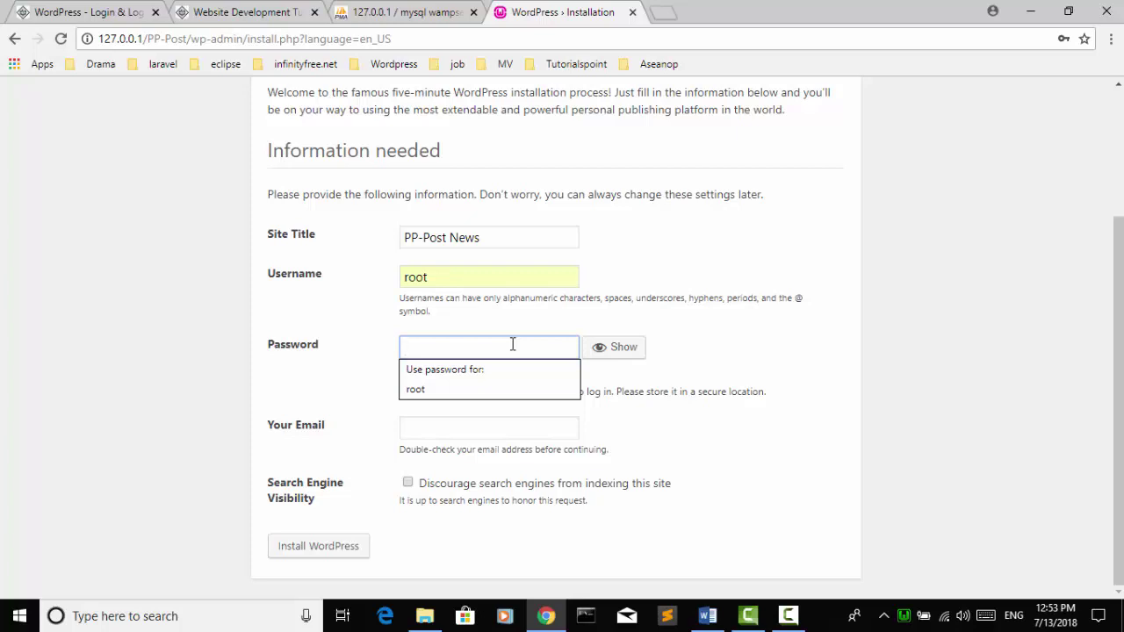
text(root)
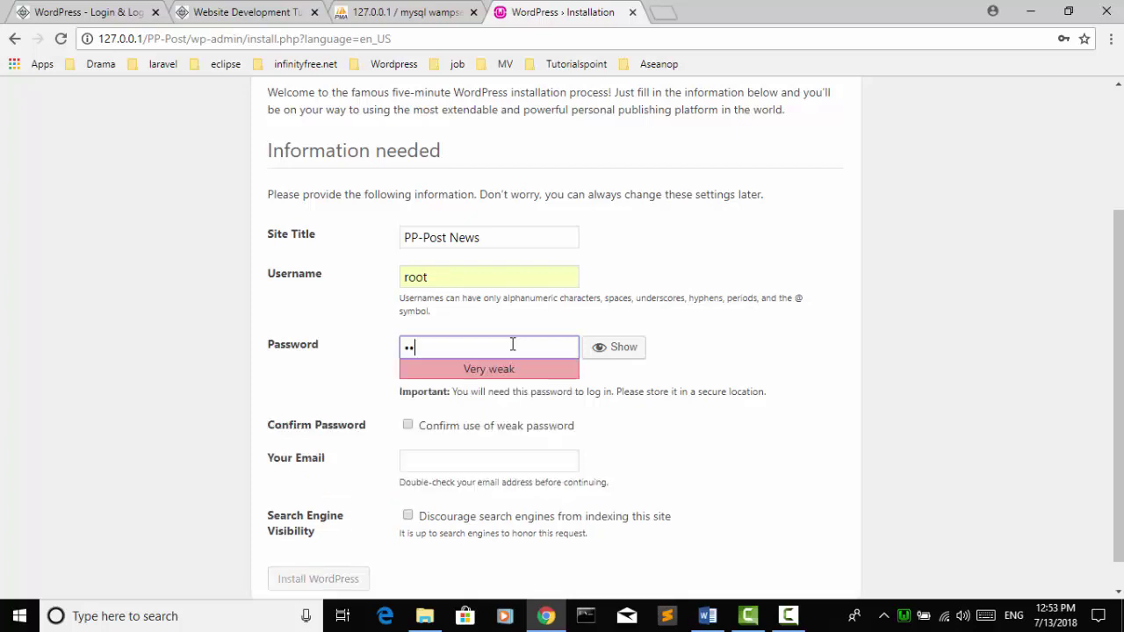
text(123456789)
click(702, 381)
click(485, 346)
click(454, 435)
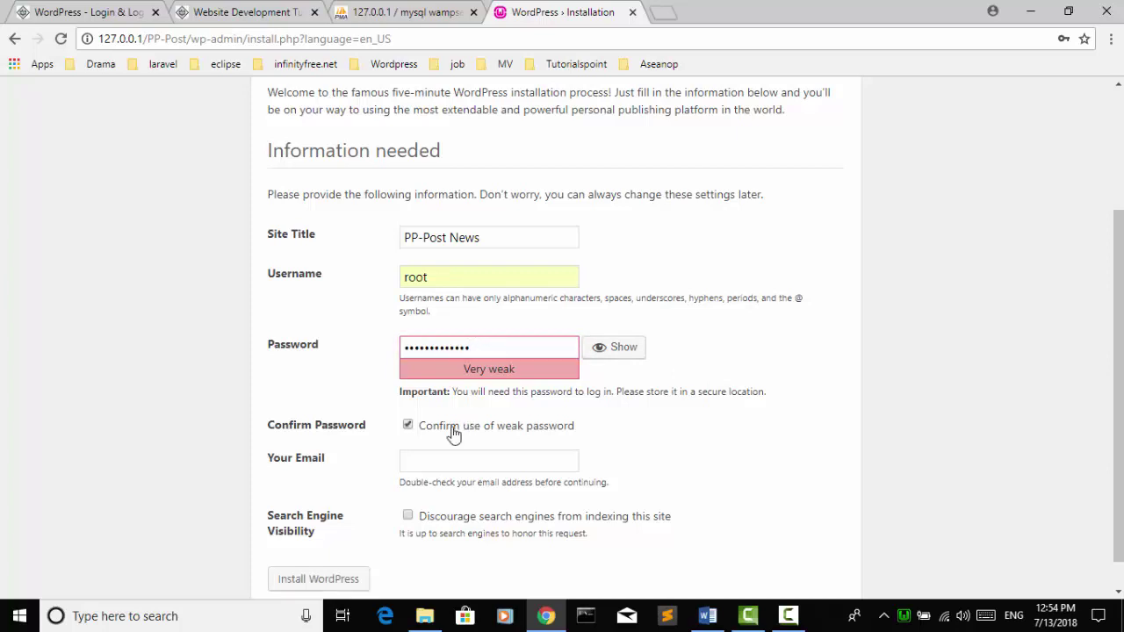
click(481, 352)
scroll(412, 443, down, 1)
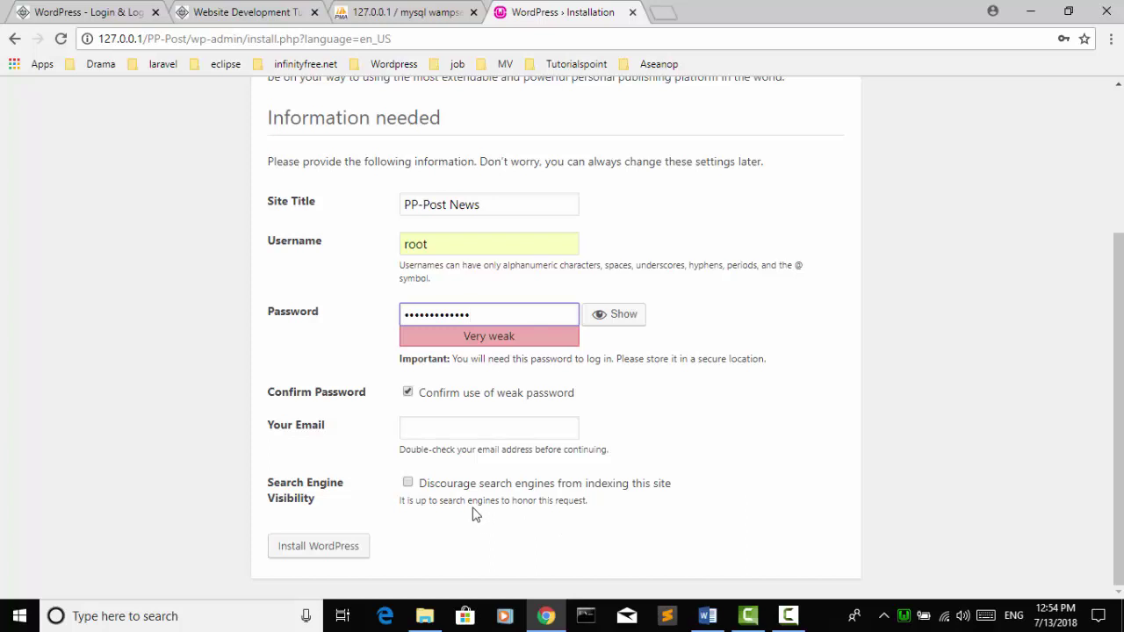
click(322, 553)
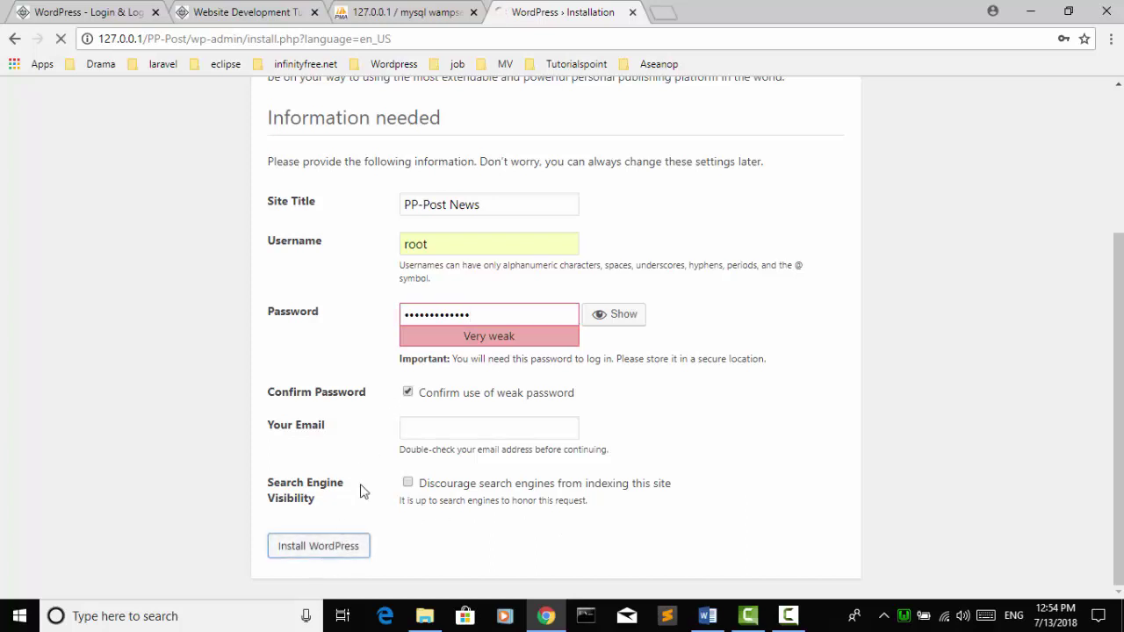
Step: Replace the password with a longer, medium-strength password
scroll(488, 325, down, 2)
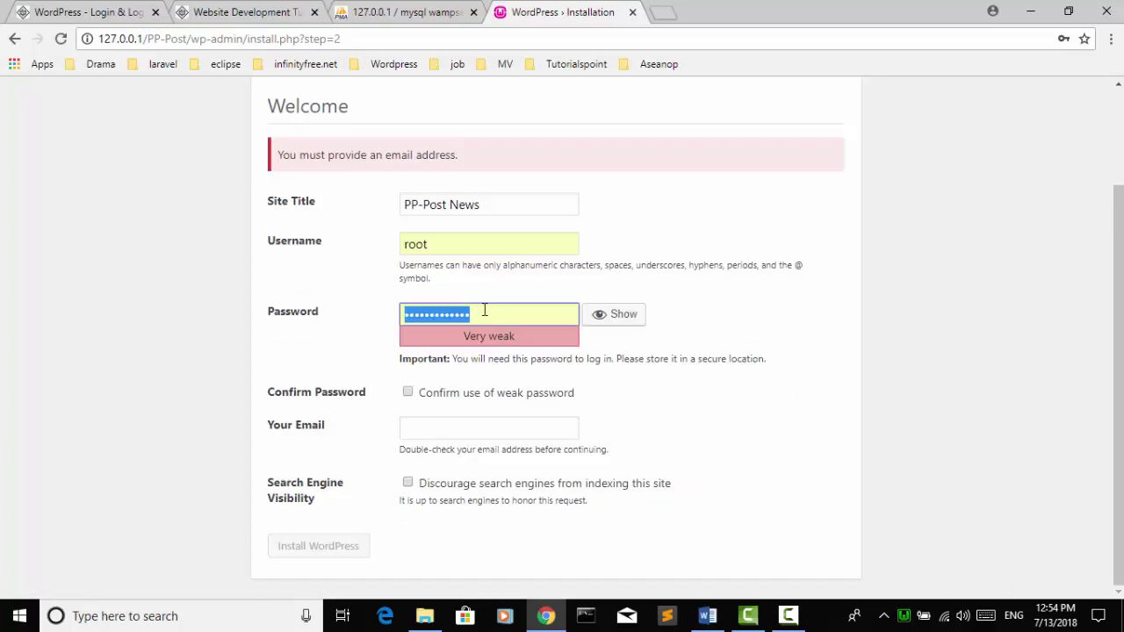
click(484, 313)
drag(484, 310, 229, 301)
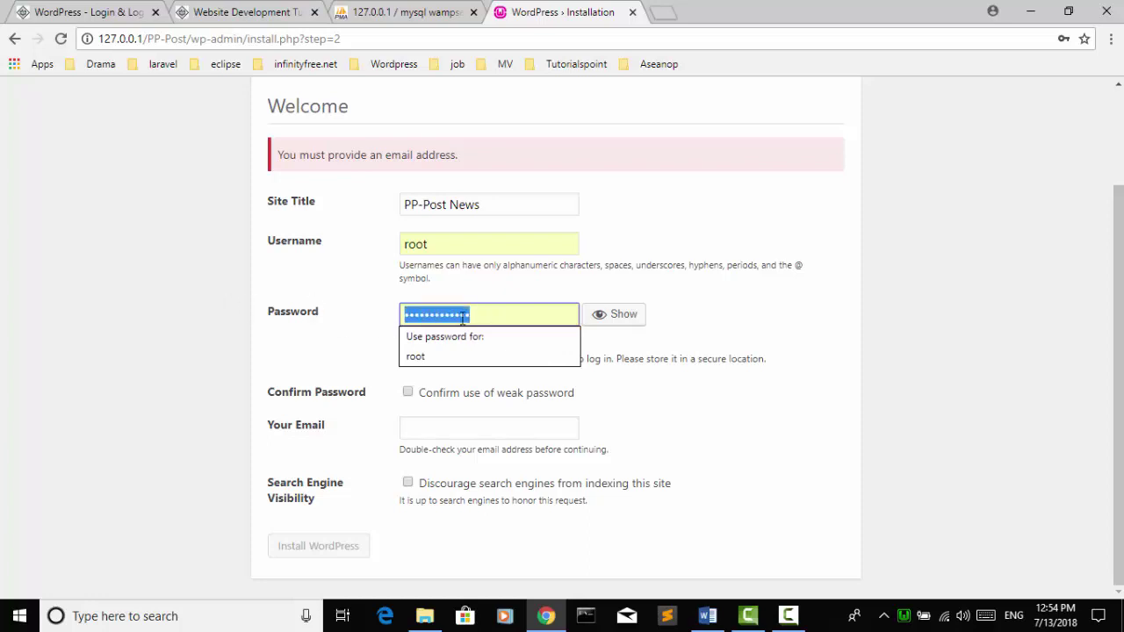
text(root12345)
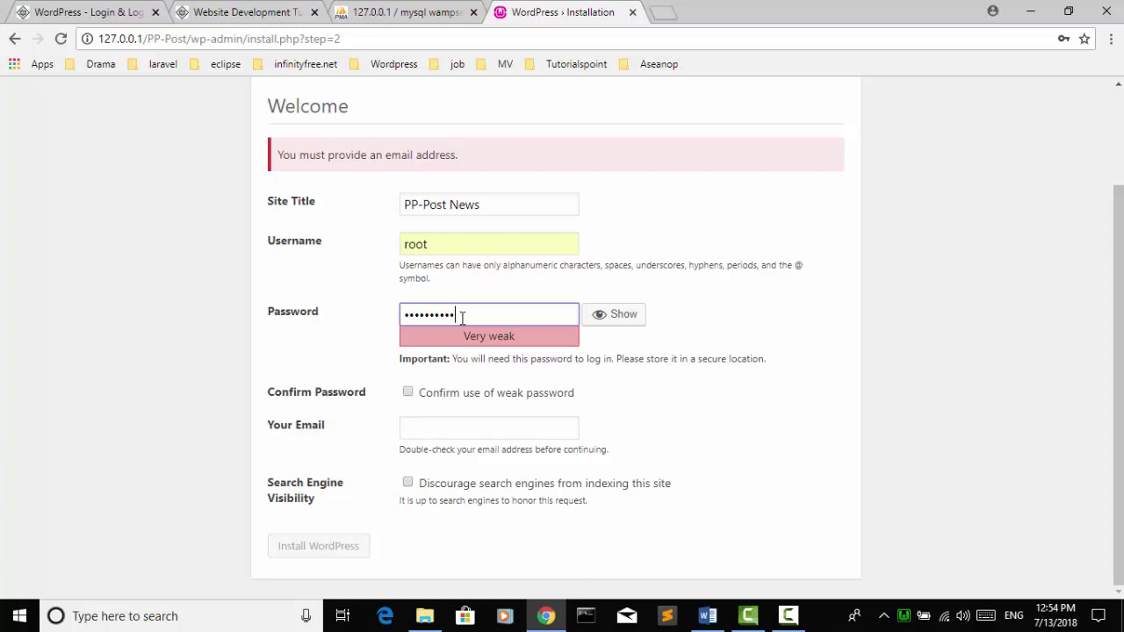
text(67890)
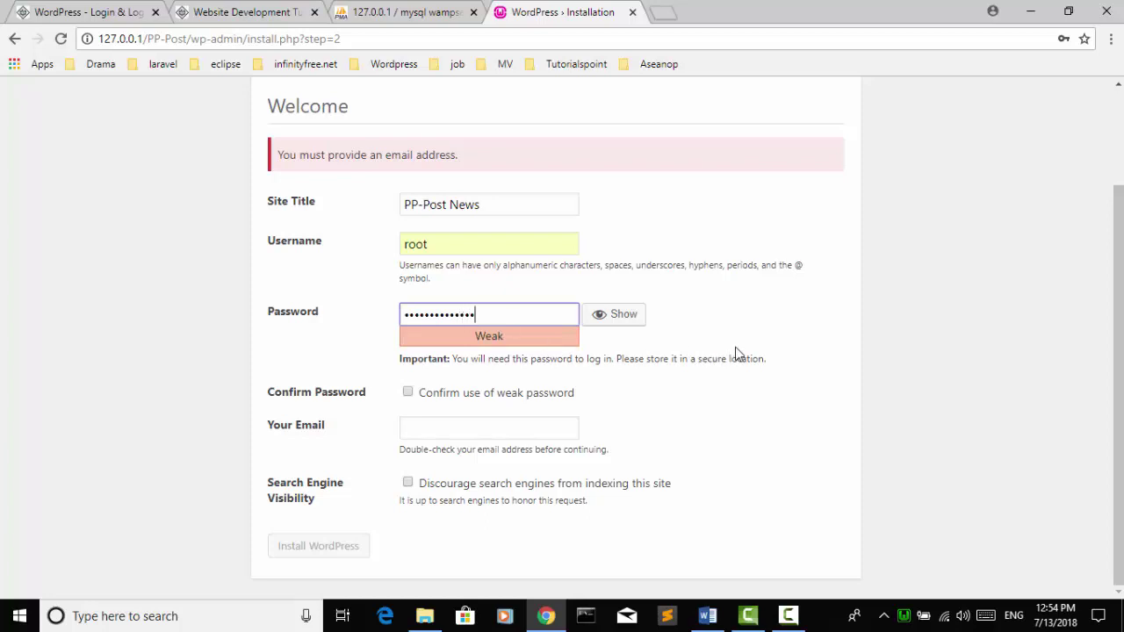
text(!)
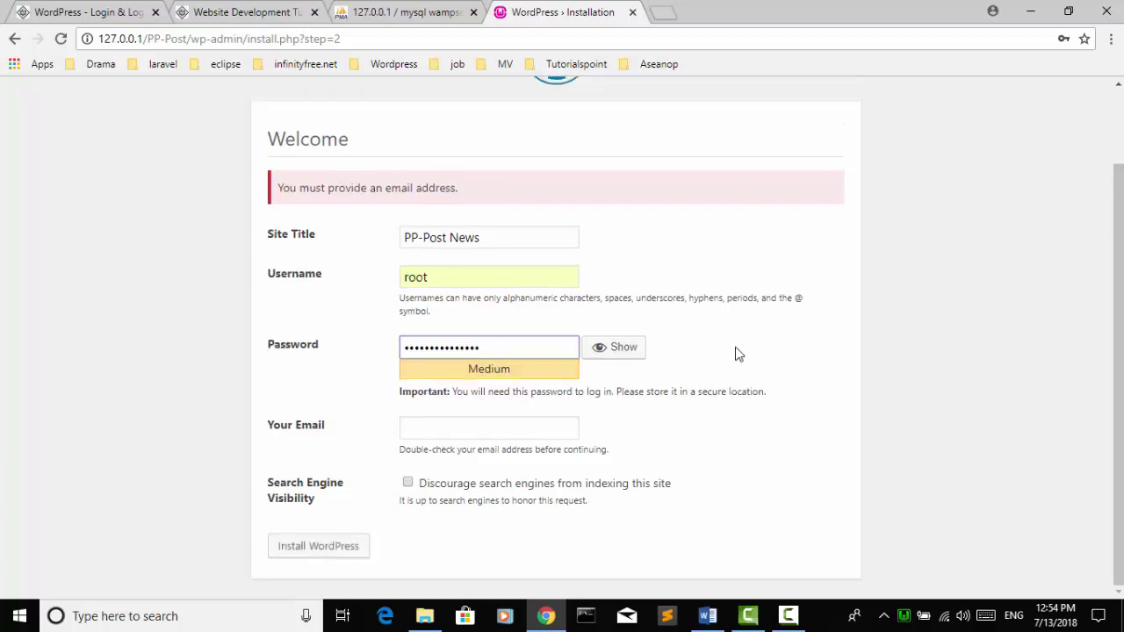
text(12)
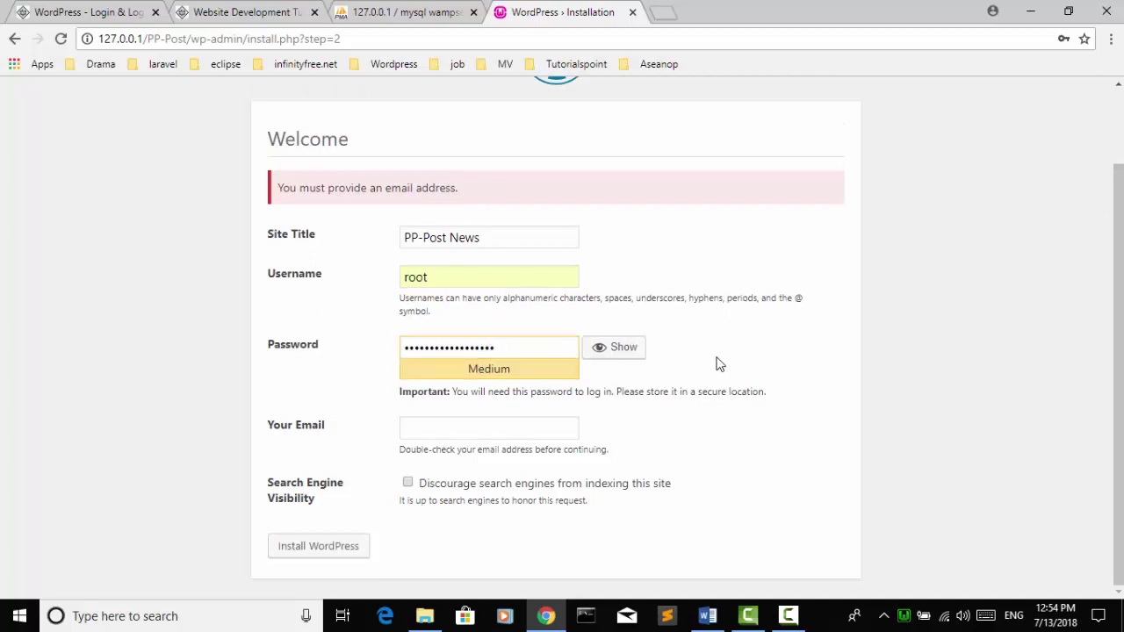
Step: Fill in the saved administrator e-mail, discourage search engines, and install WordPress
click(458, 430)
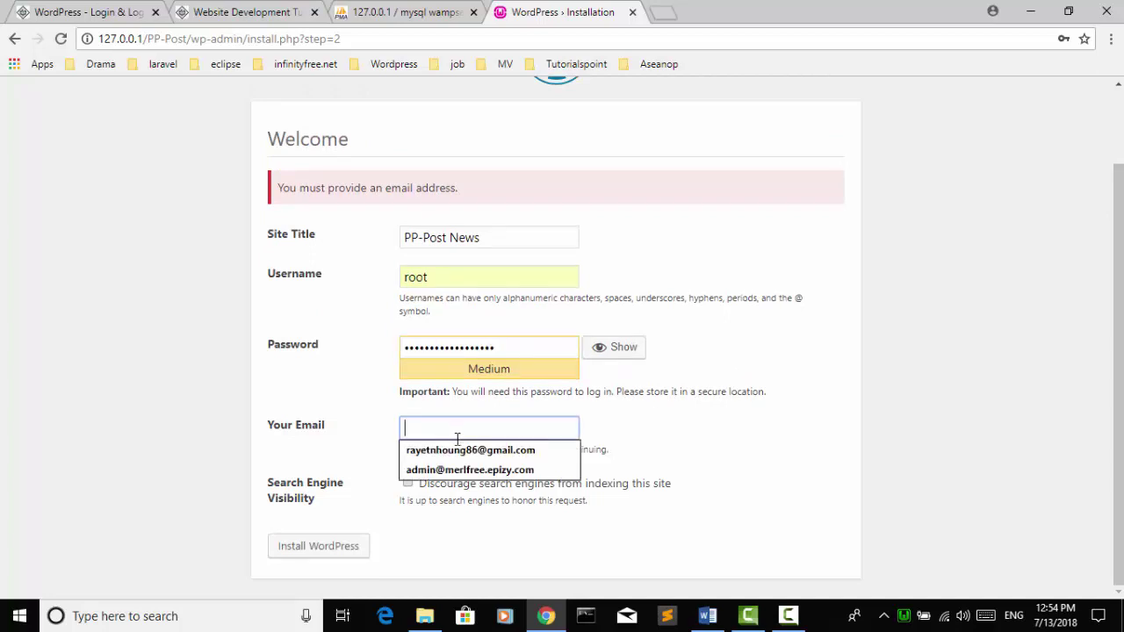
click(460, 450)
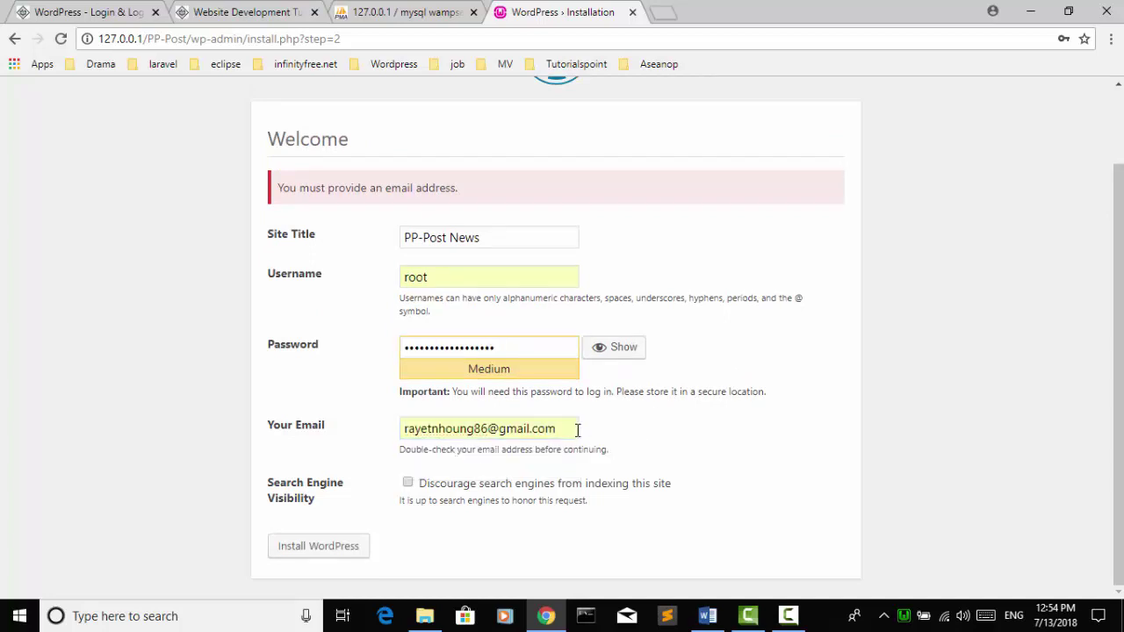
click(407, 483)
click(332, 547)
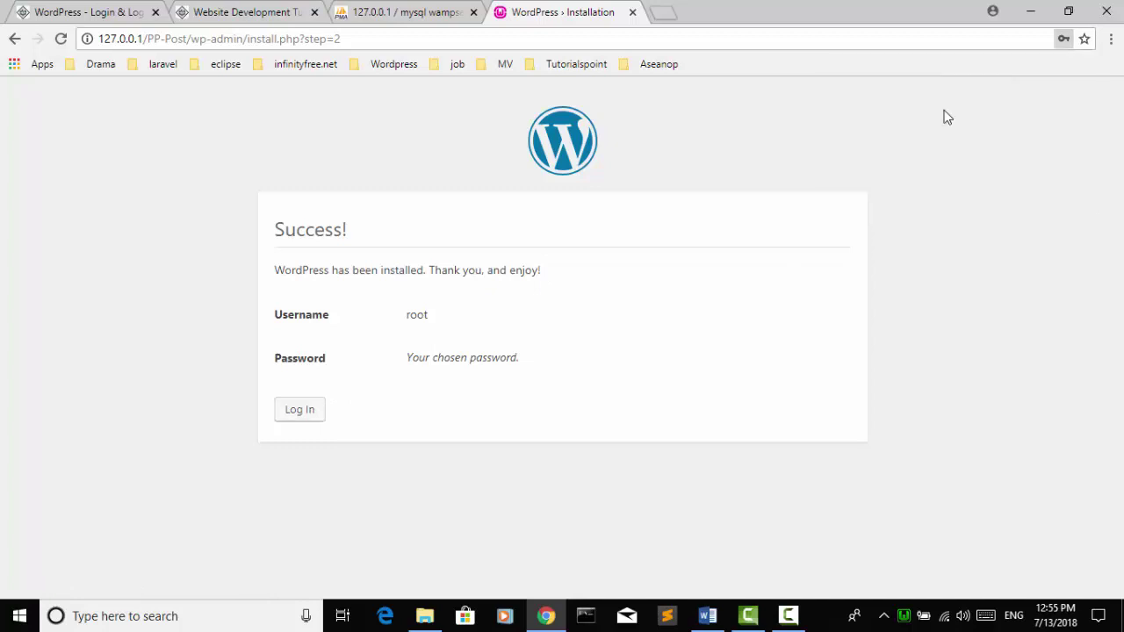
Step: Log in as root with the new admin password to reach the Dashboard
click(299, 412)
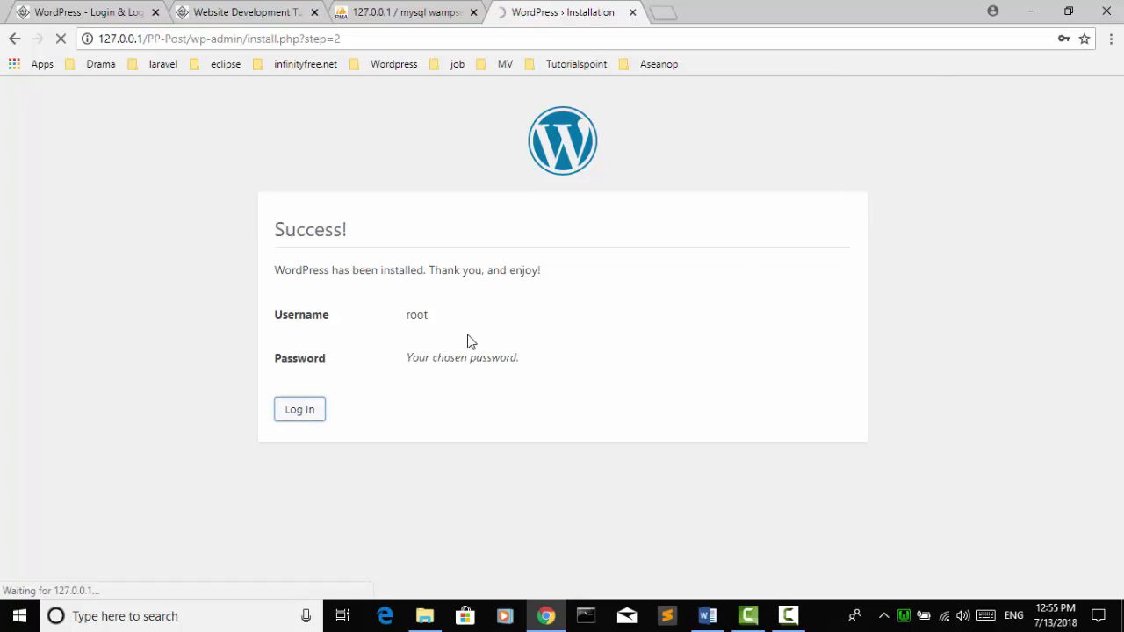
click(600, 384)
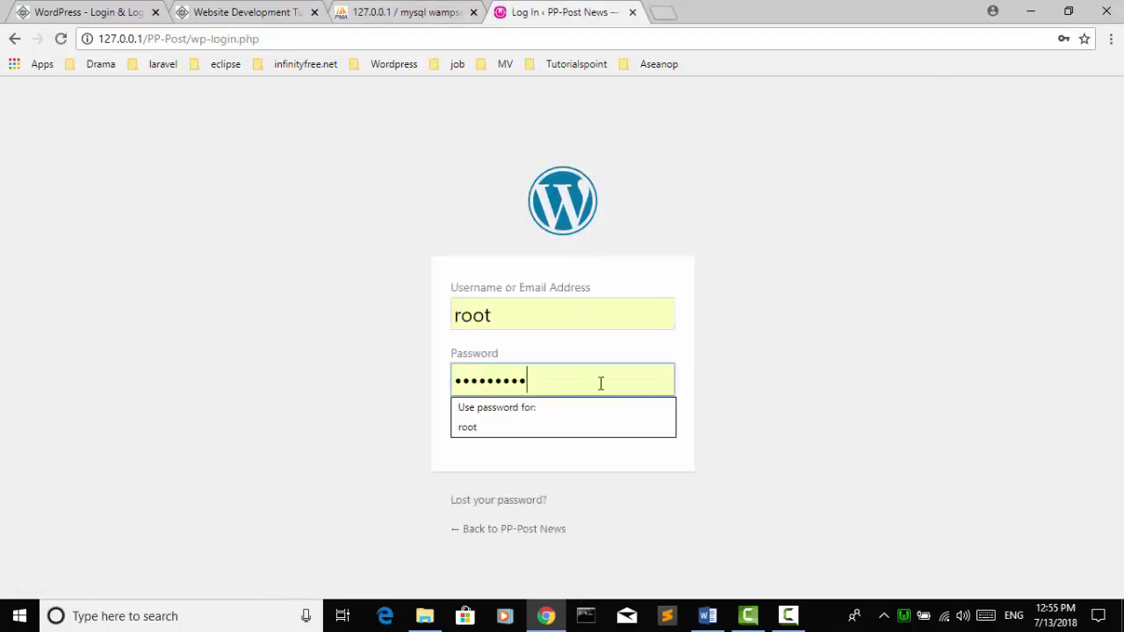
click(539, 316)
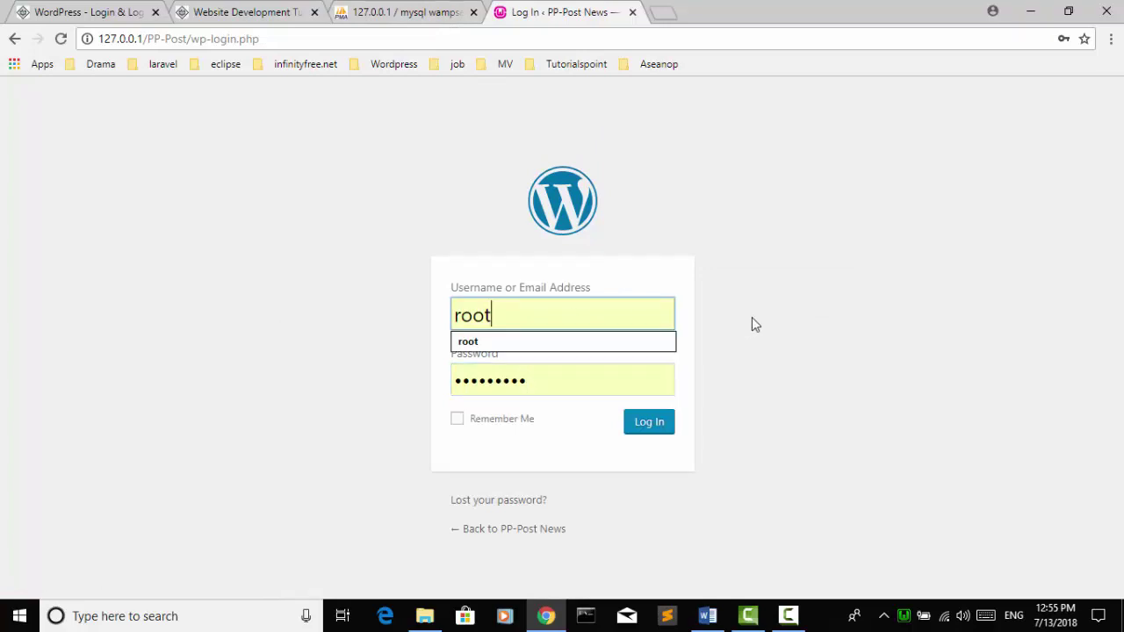
click(751, 316)
double_click(559, 384)
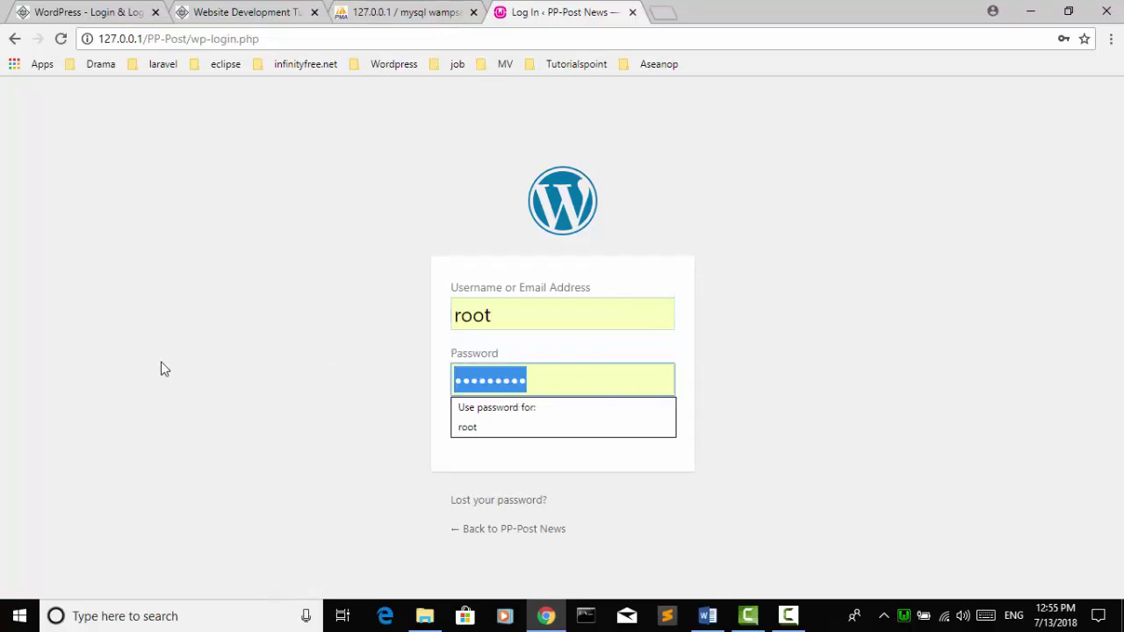
key(BackSpace)
text(root)
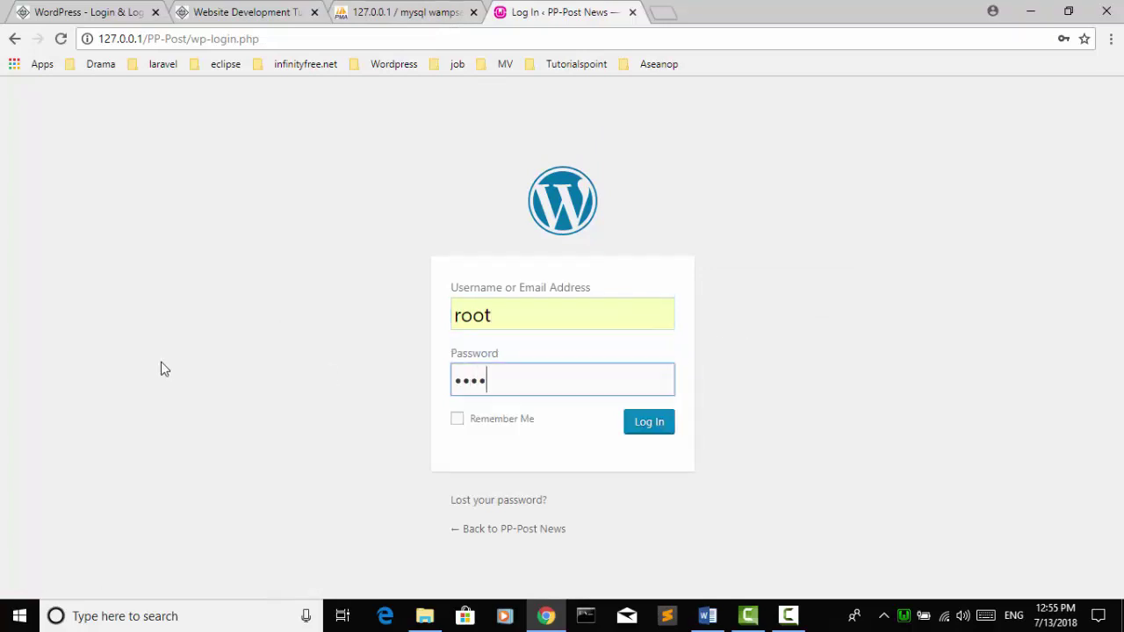
text(12345678901234)
key(Return)
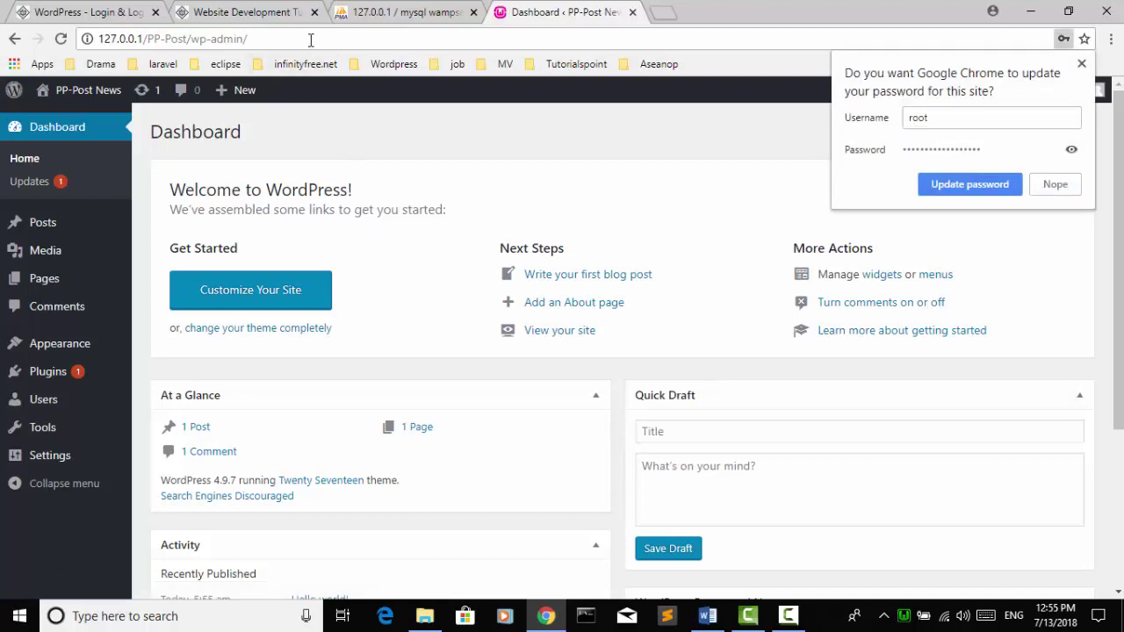
Step: Close Chrome's update-password prompt, then switch to the Word notes document
click(310, 40)
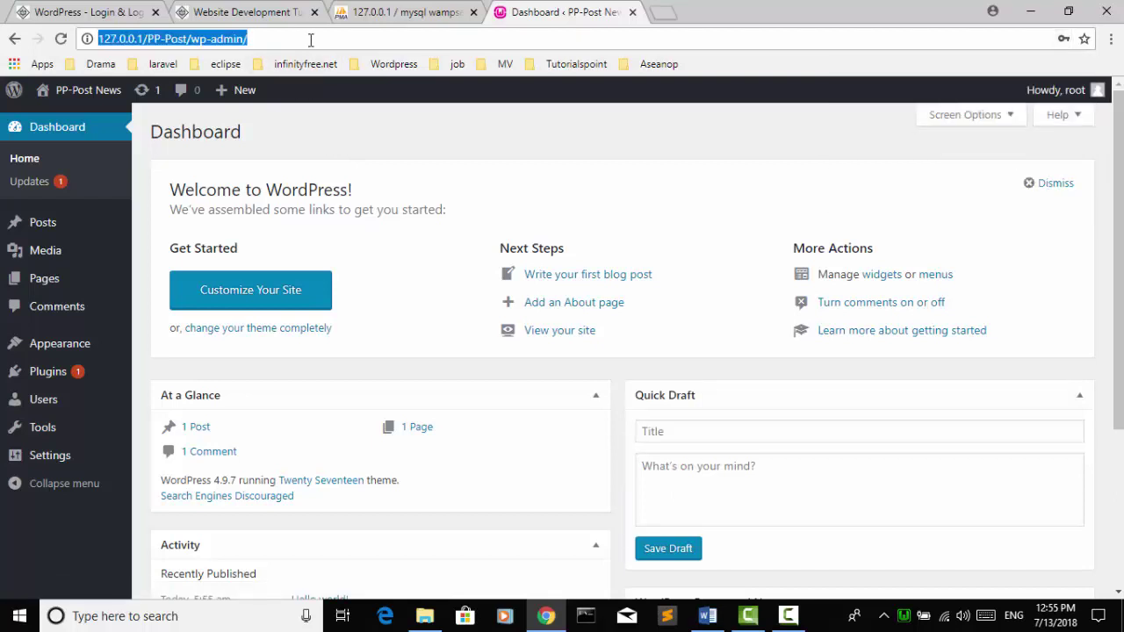
click(710, 617)
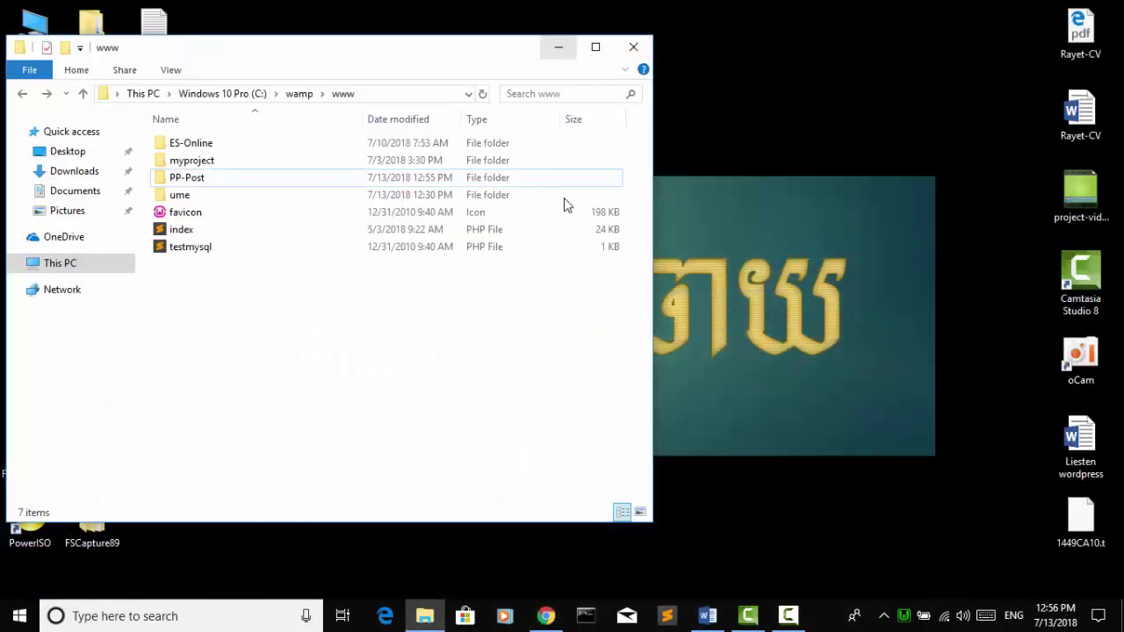
Step: Refresh the desktop from its right-click menu after minimizing the www folder window
right_click(562, 201)
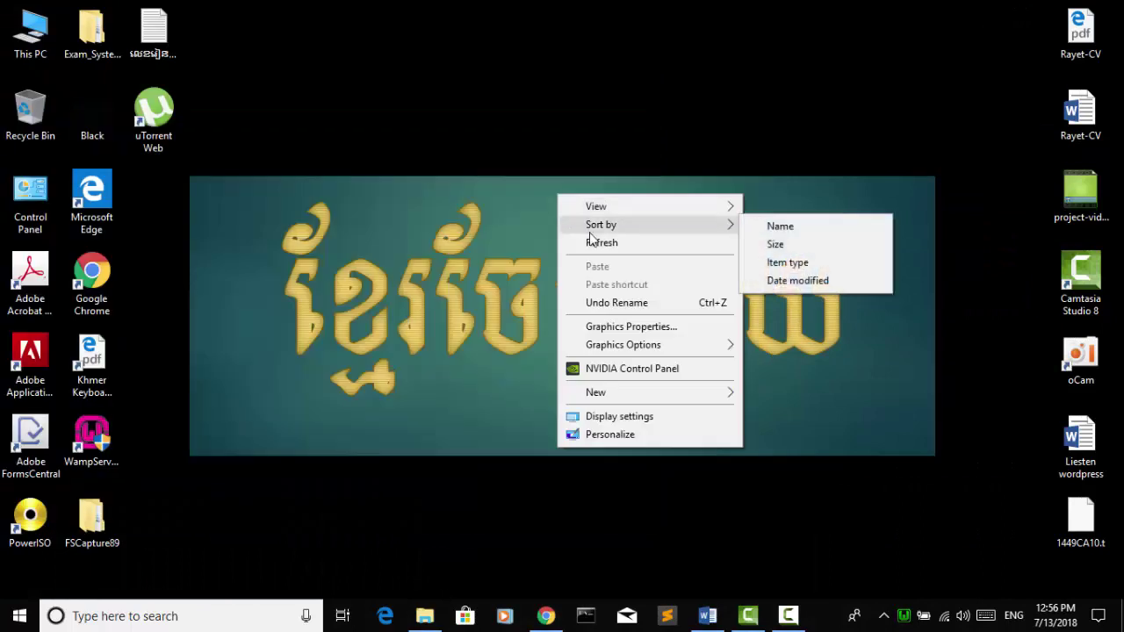
click(595, 242)
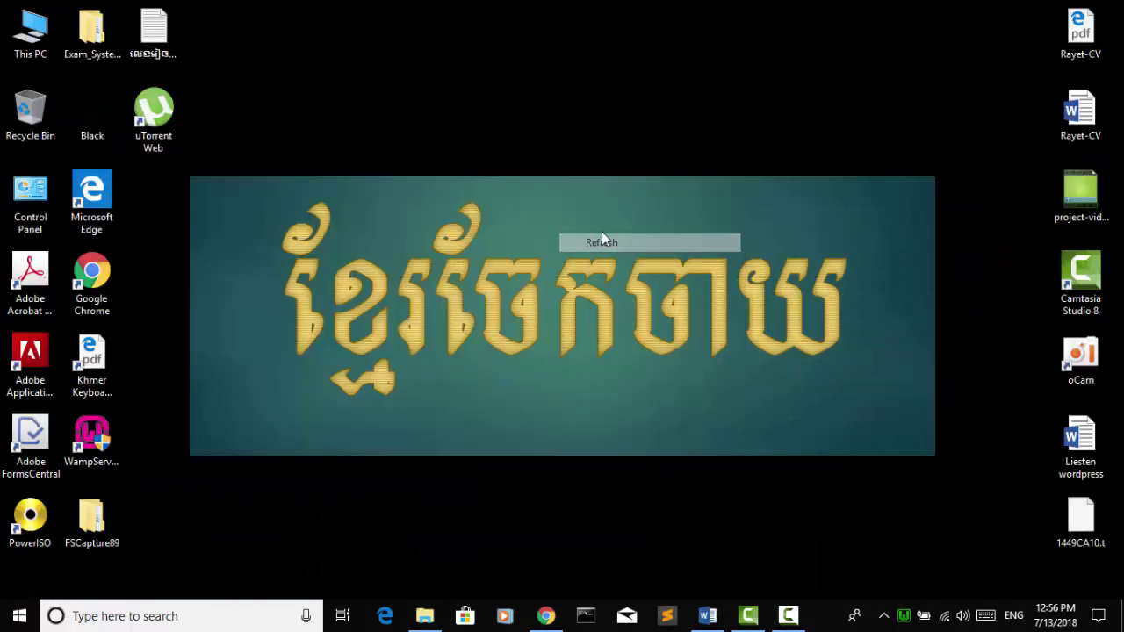